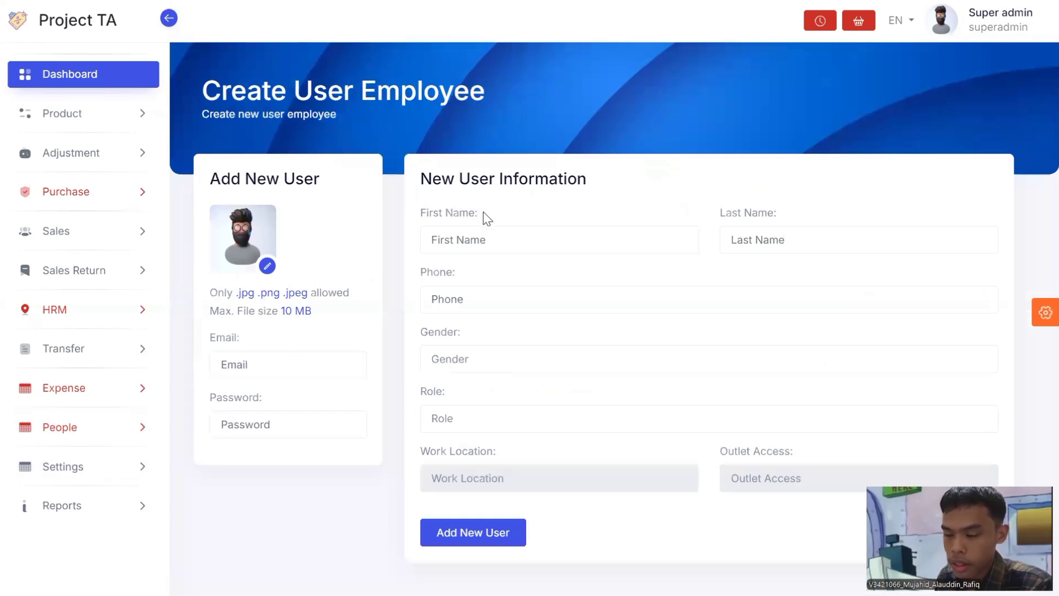
left_click(493, 421)
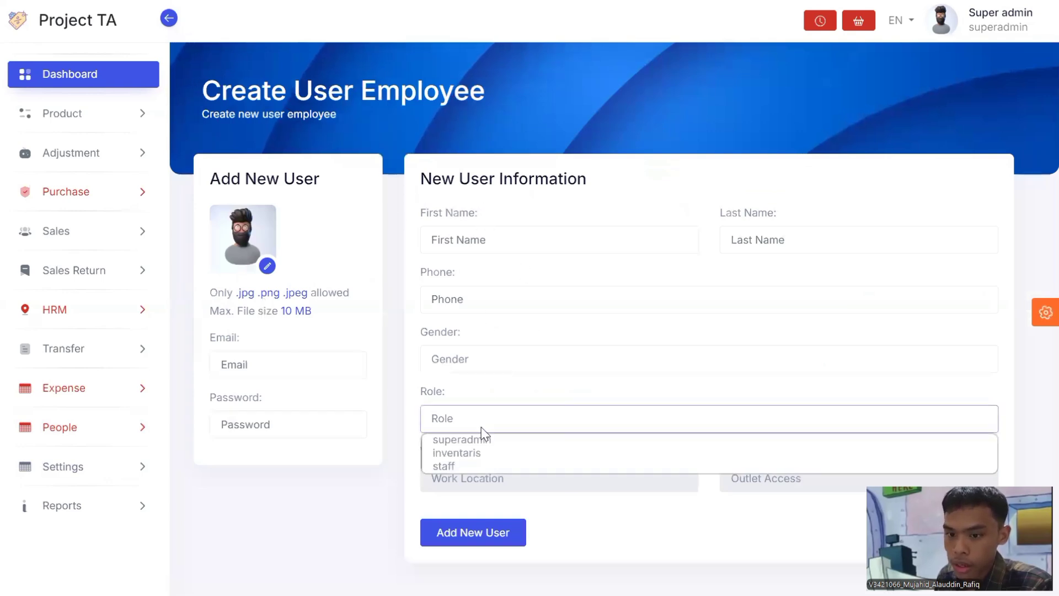
left_click(481, 457)
left_click(509, 478)
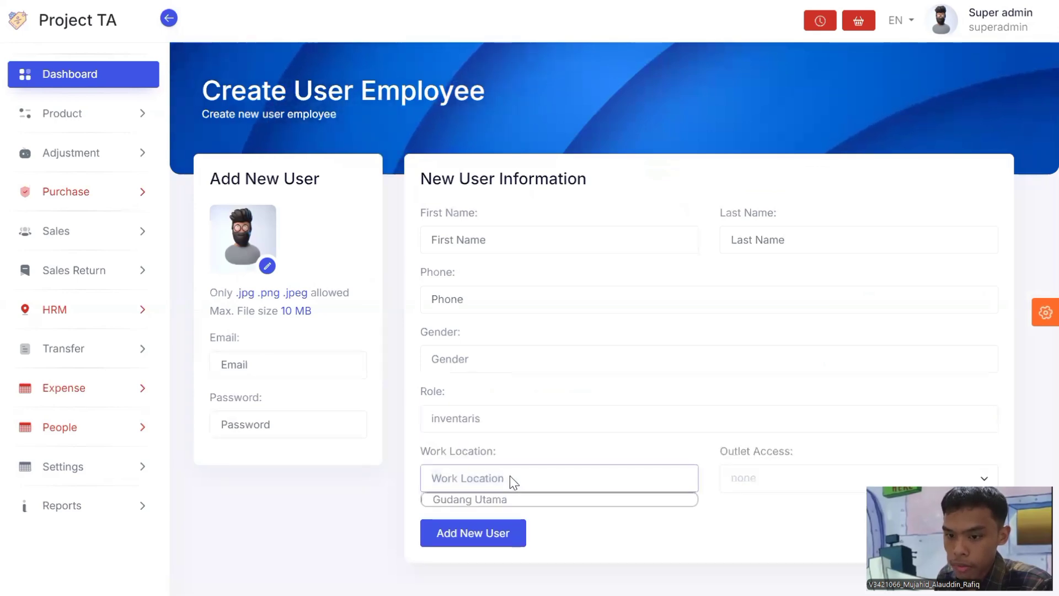
left_click(528, 499)
left_click(788, 477)
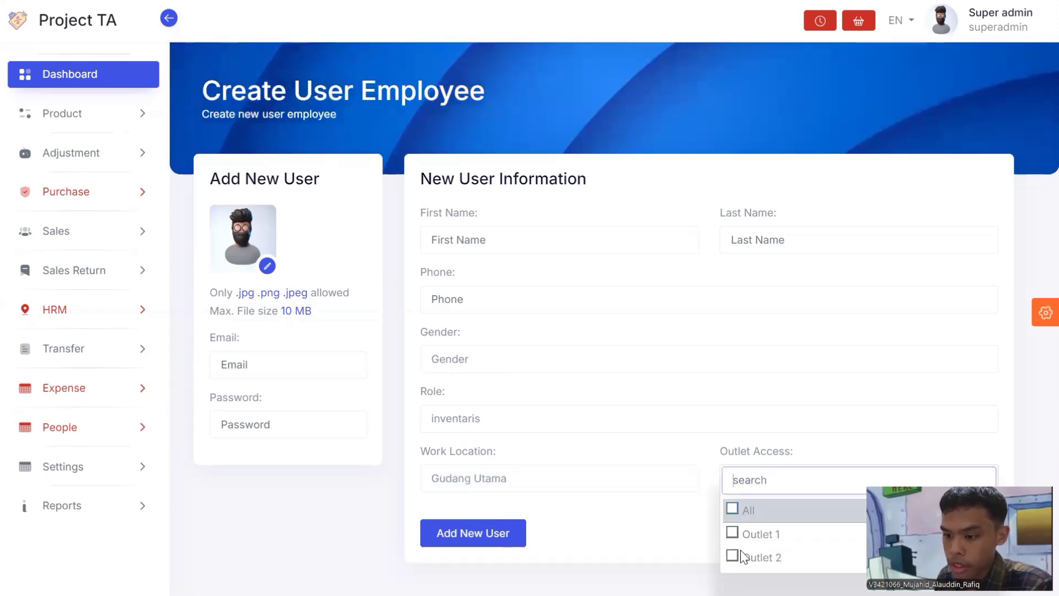
left_click(562, 423)
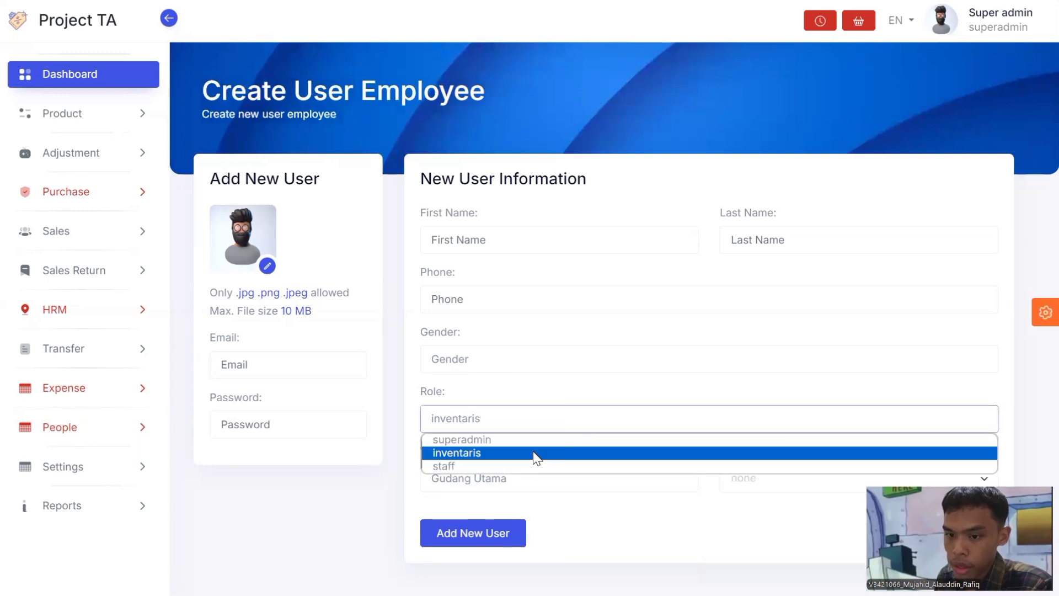
left_click(531, 465)
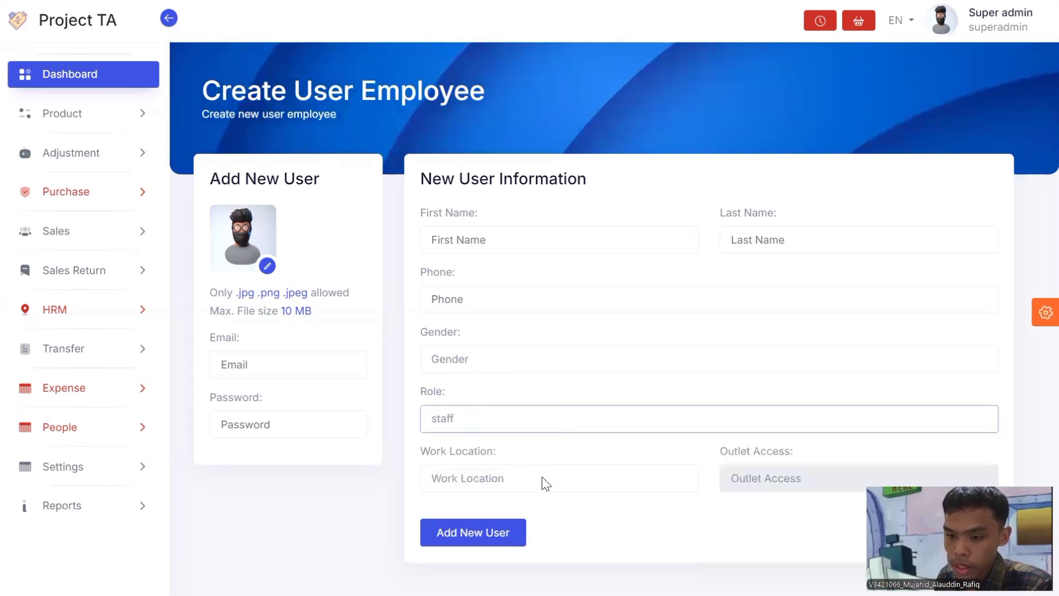
left_click(542, 477)
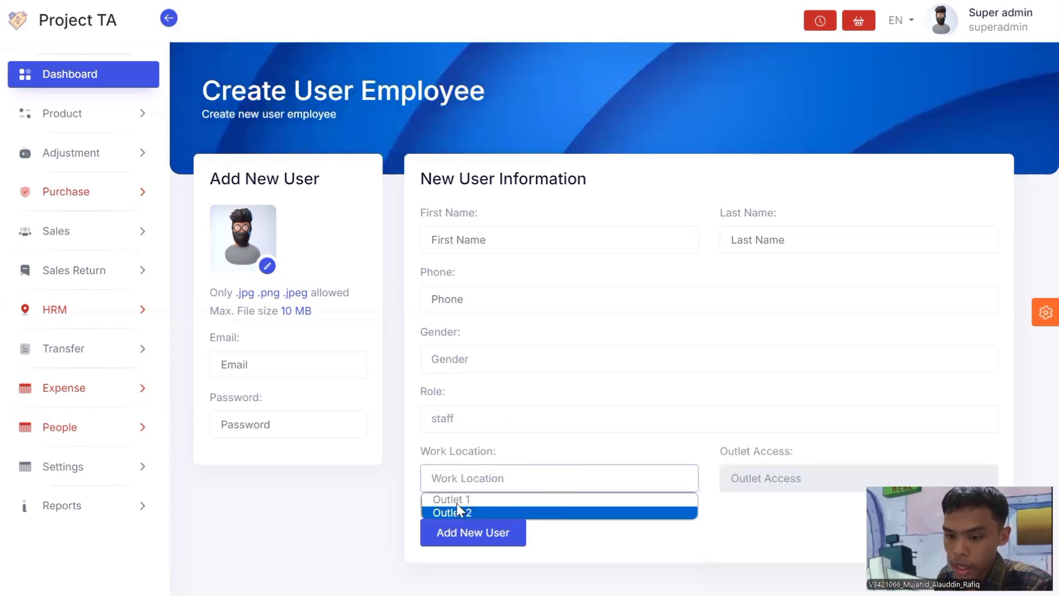
left_click(472, 500)
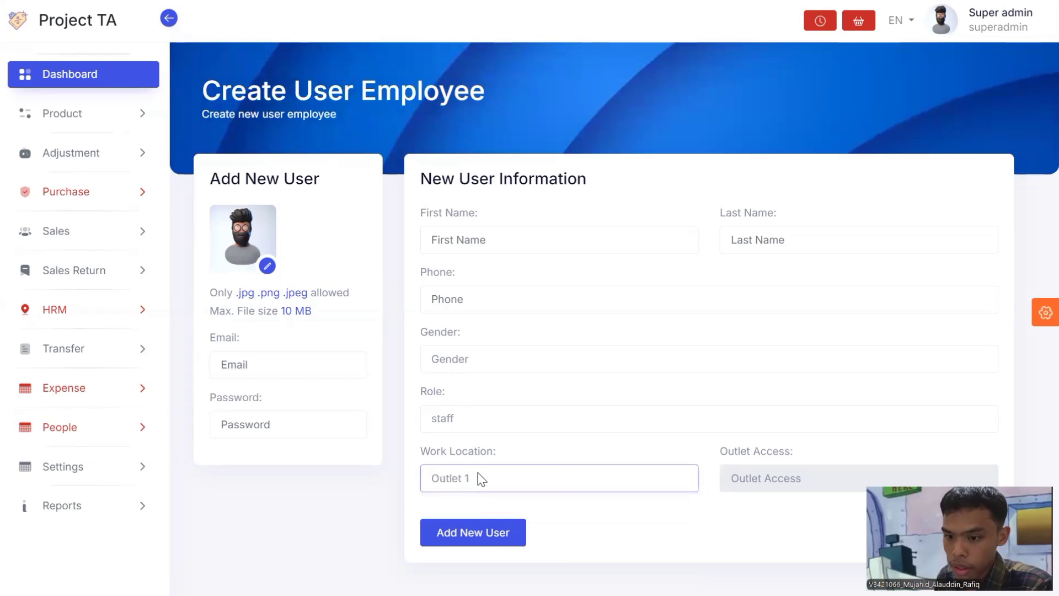
left_click(480, 479)
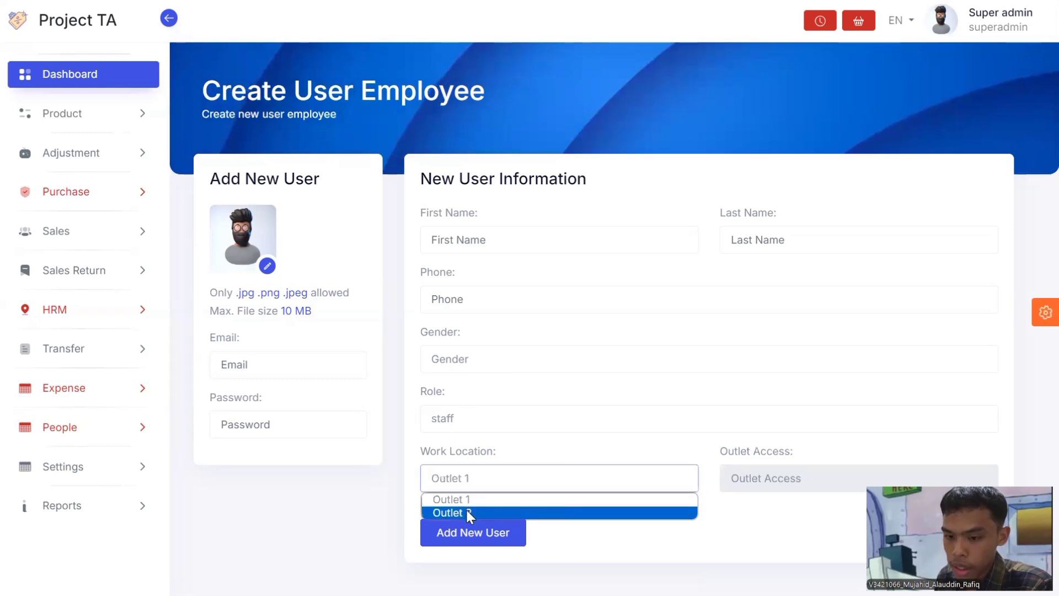
left_click(466, 512)
left_click(479, 478)
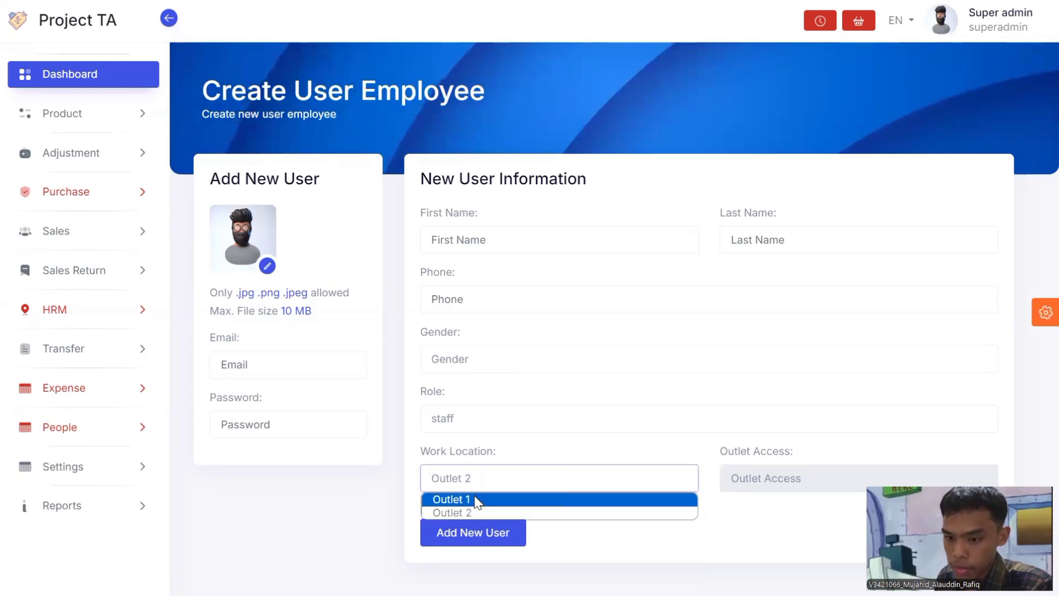
left_click(475, 498)
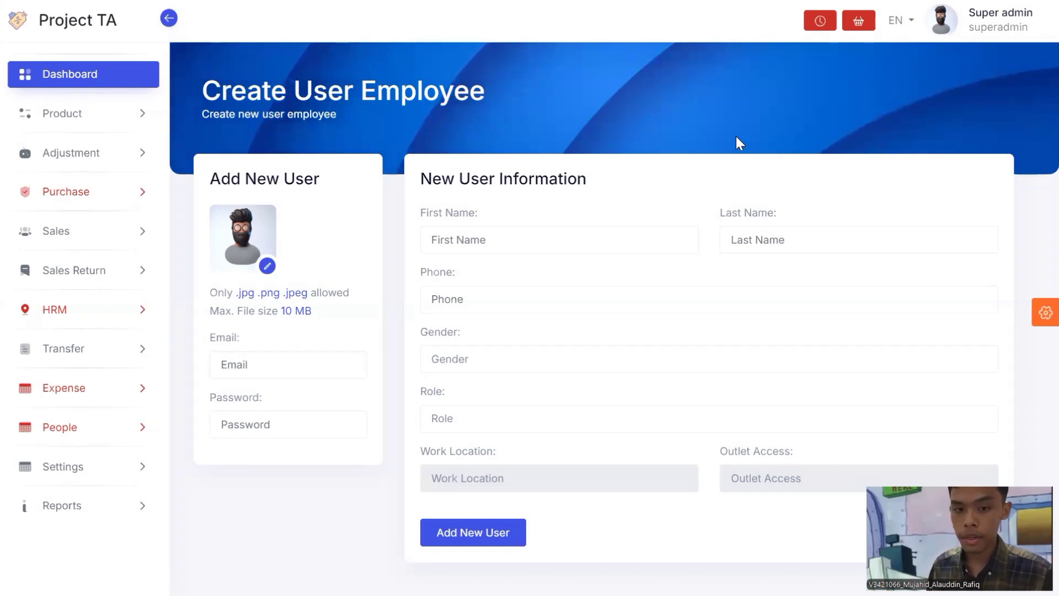
left_click(98, 316)
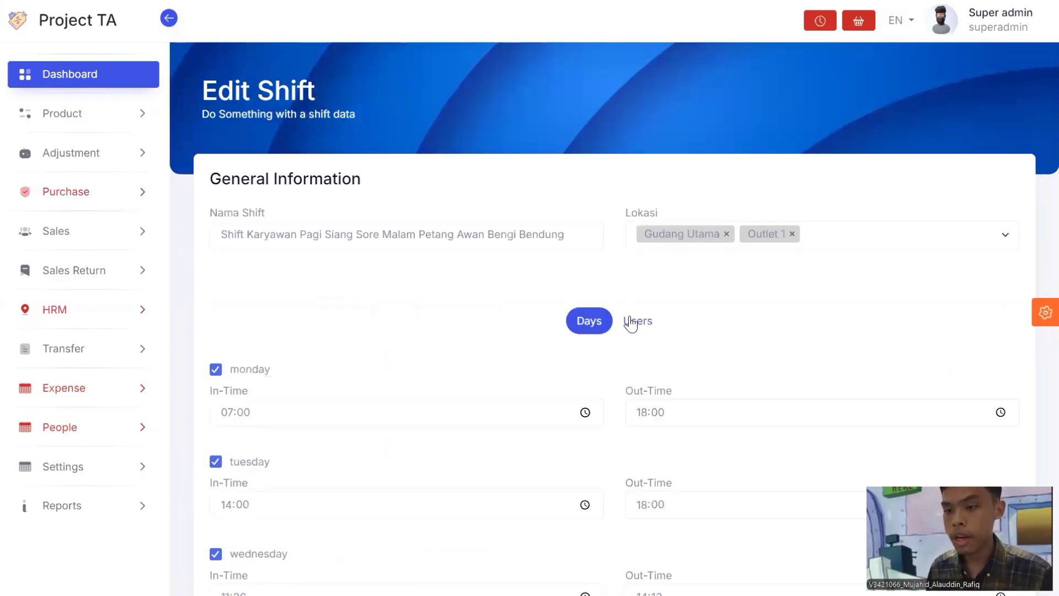
Step: Search the shift's Add Employee list and add the matching employee to the long-named shift
left_click(638, 322)
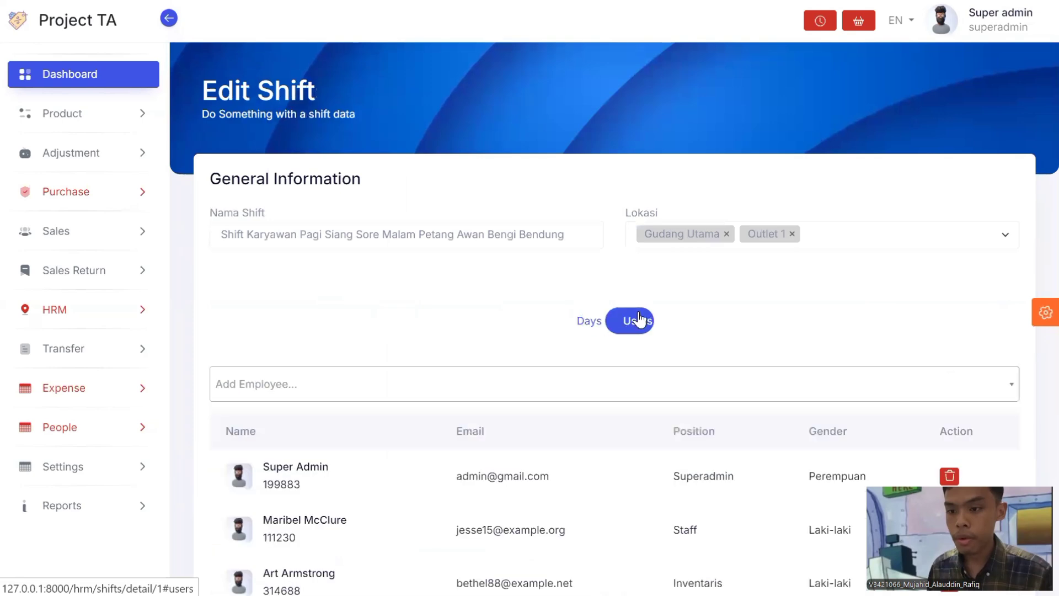
left_click(550, 385)
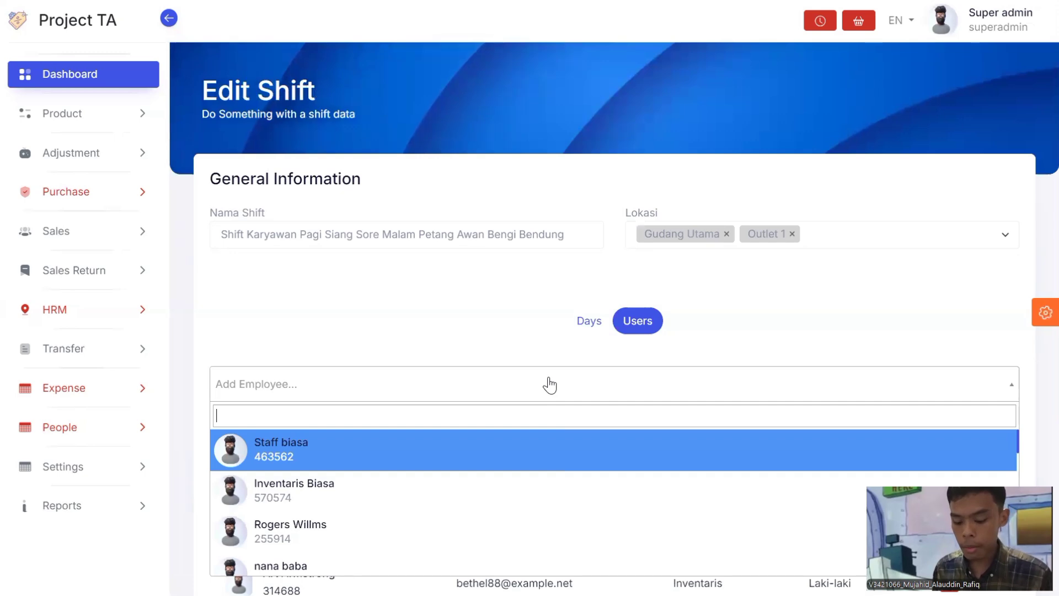
type("56")
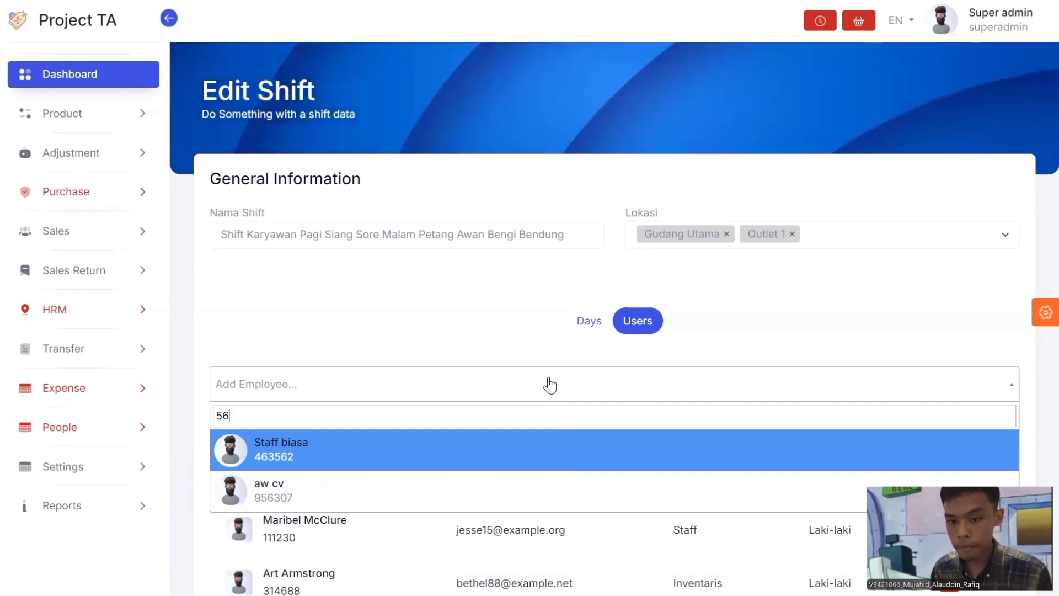
key("BackSpace")
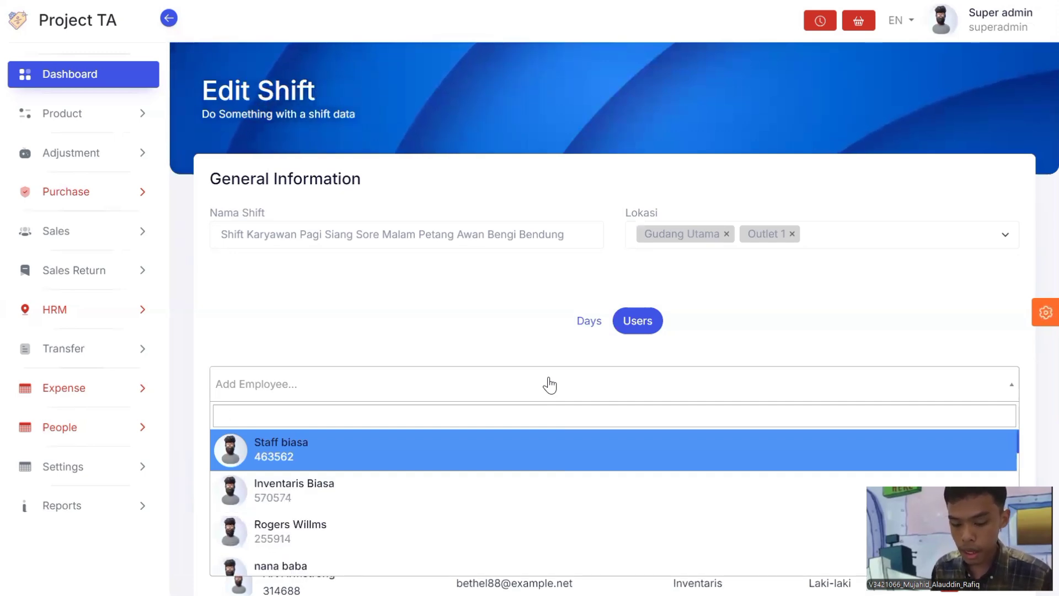
type("roger")
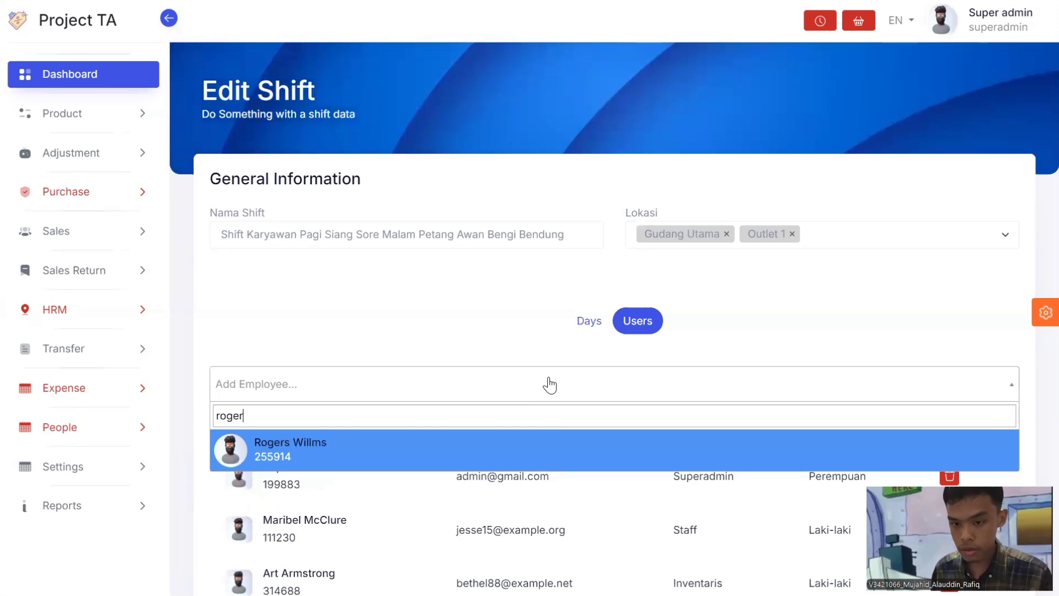
left_click(521, 450)
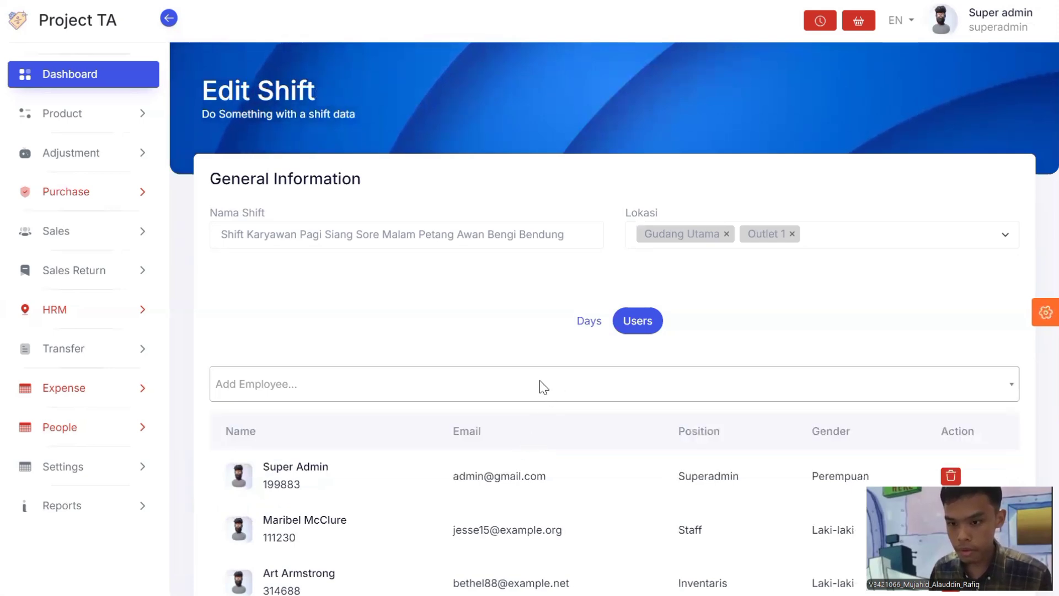
scroll(541, 384, "down", 4)
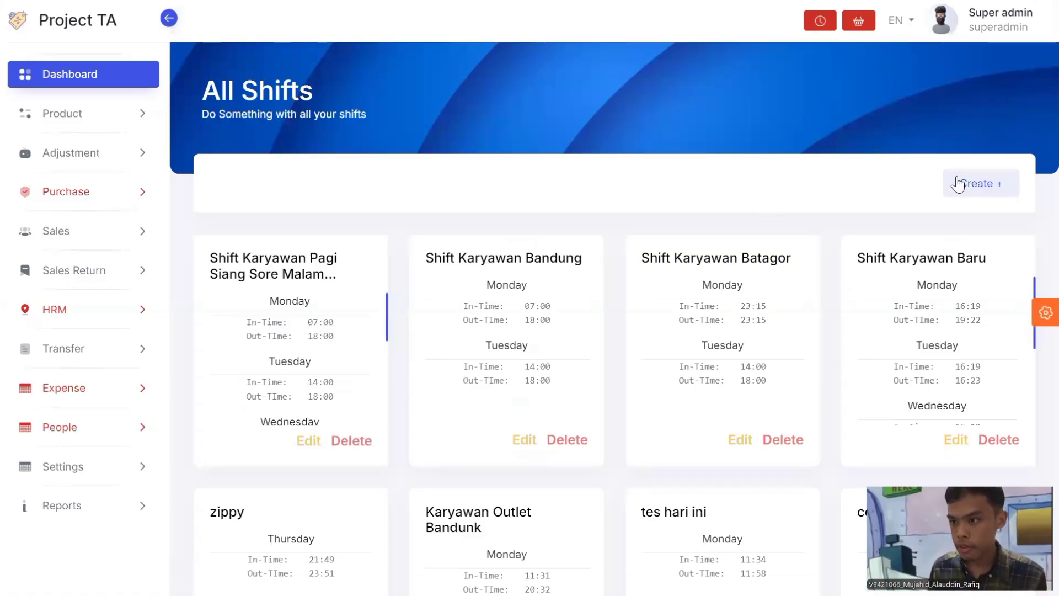
Step: Start a new shift named shift baru 3 with Outlet 1 as its location
left_click(958, 183)
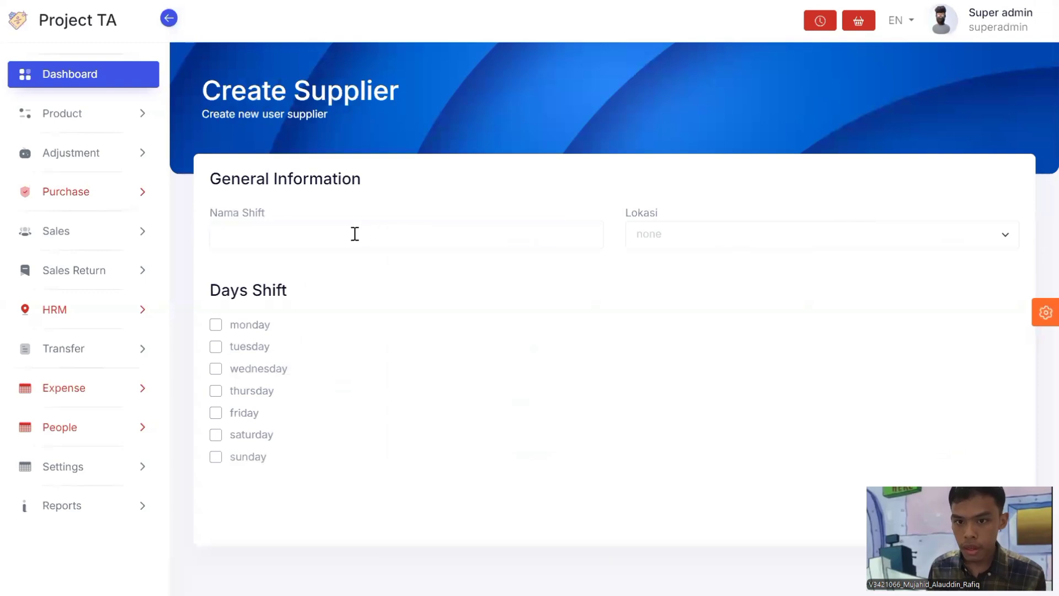
left_click(353, 234)
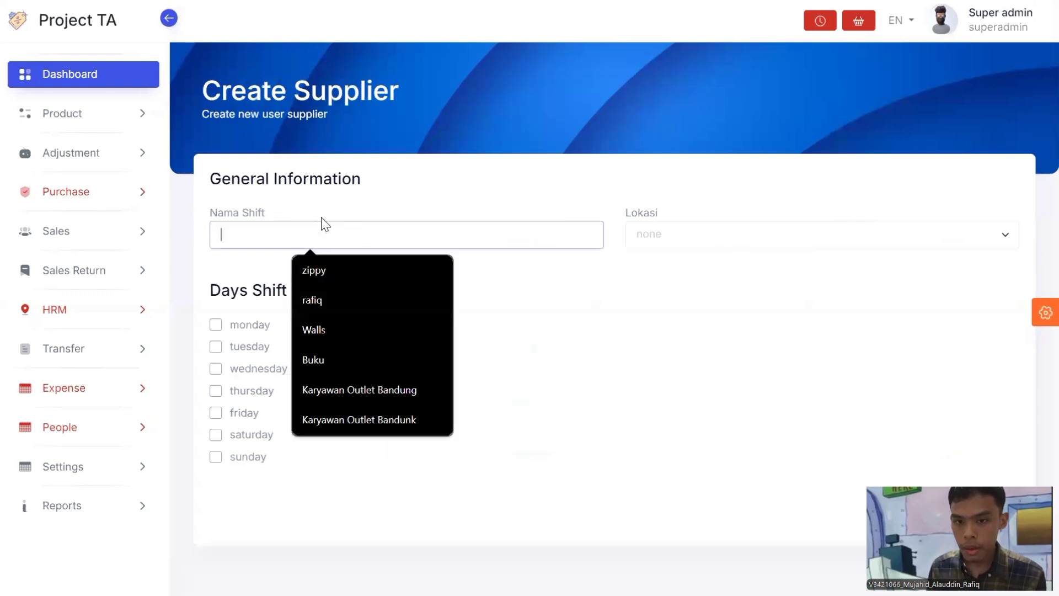
left_click(293, 231)
left_click(690, 237)
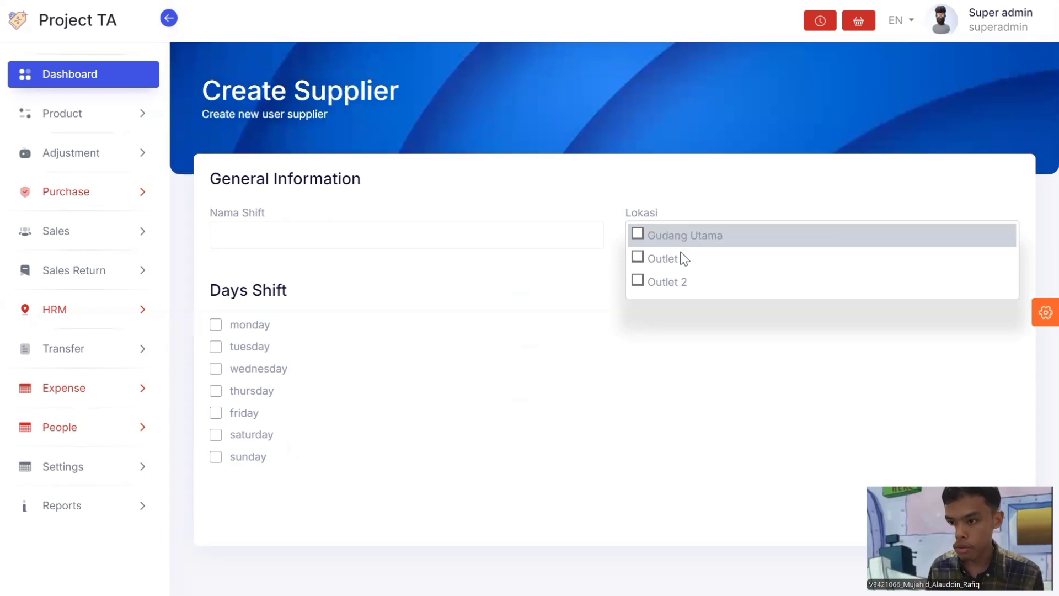
left_click(672, 257)
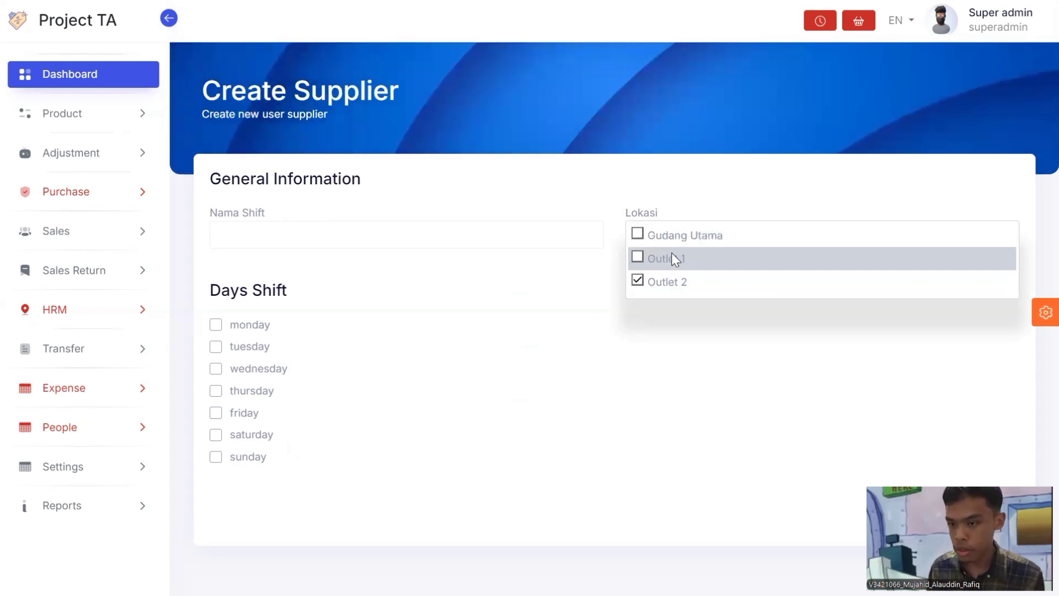
left_click(674, 236)
left_click(336, 290)
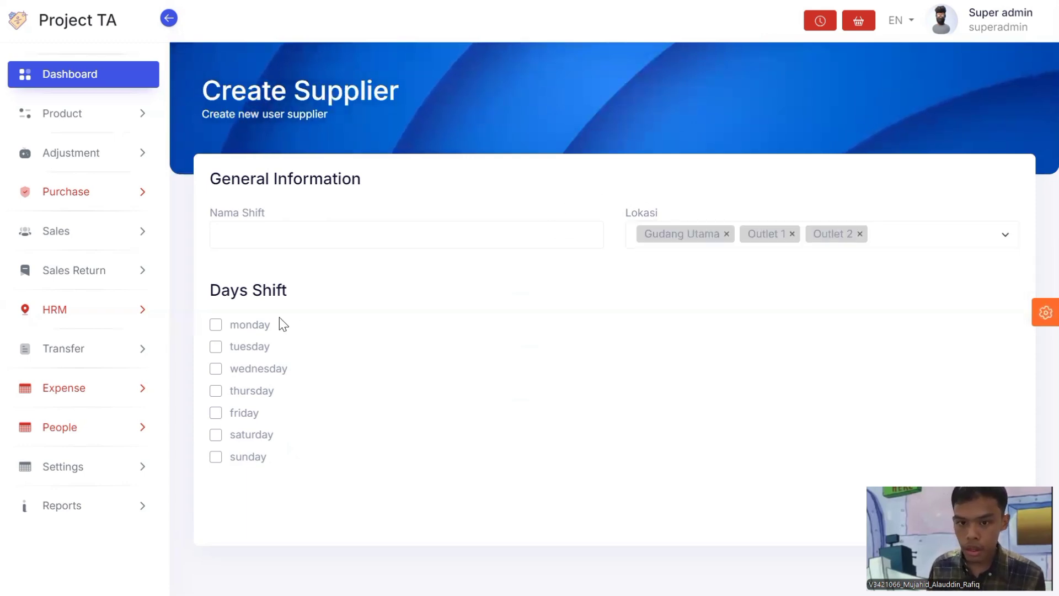
Step: Tick Monday and Tuesday as shift days and set Monday's in and out times
left_click(259, 327)
left_click(253, 421)
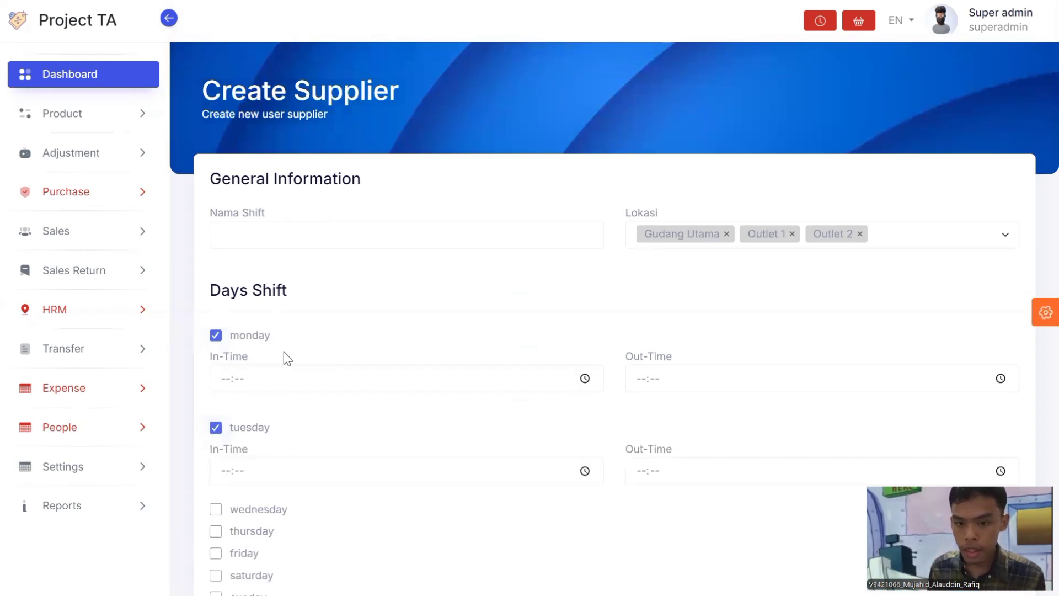
scroll(283, 352, "down", 1)
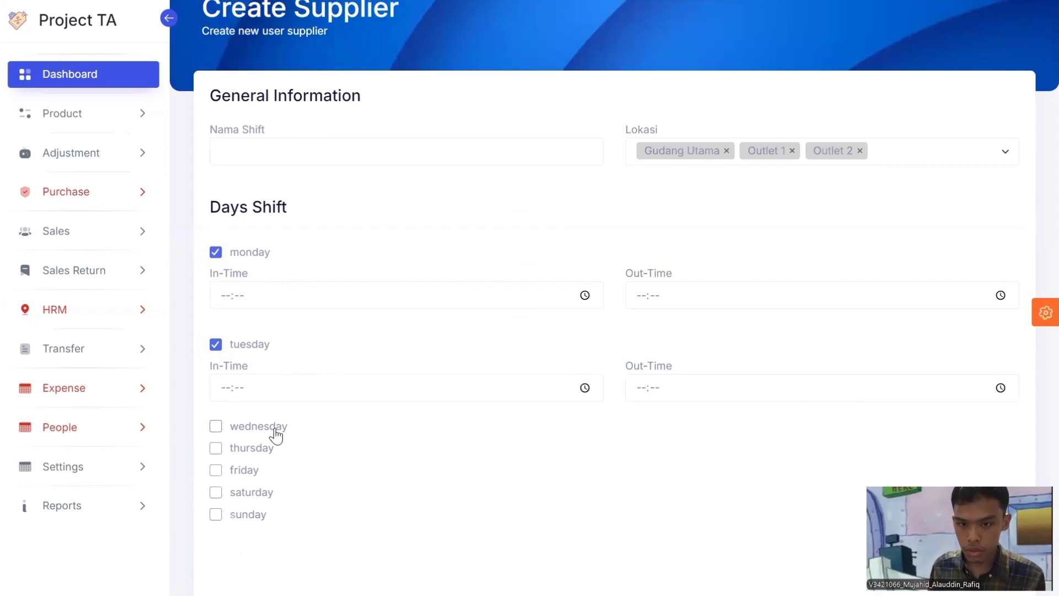
left_click(287, 431)
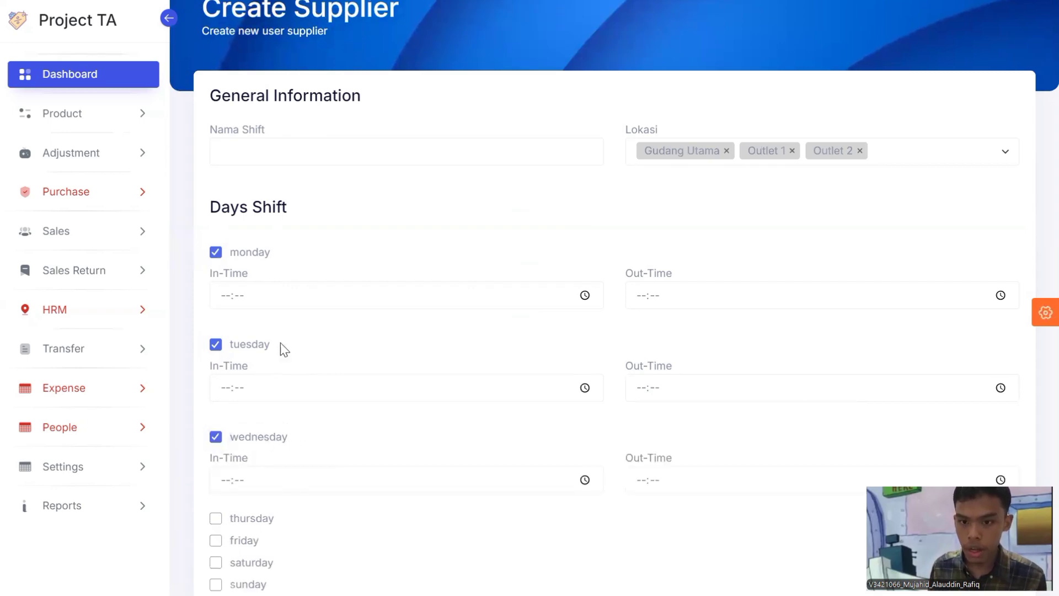
key("space")
left_click(584, 297)
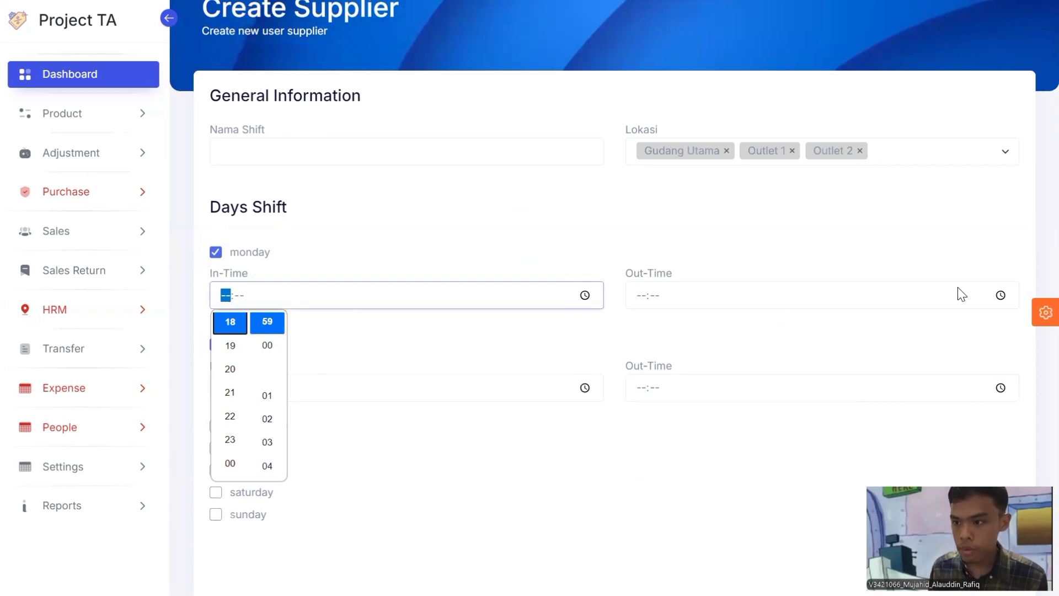
left_click(726, 301)
left_click(508, 232)
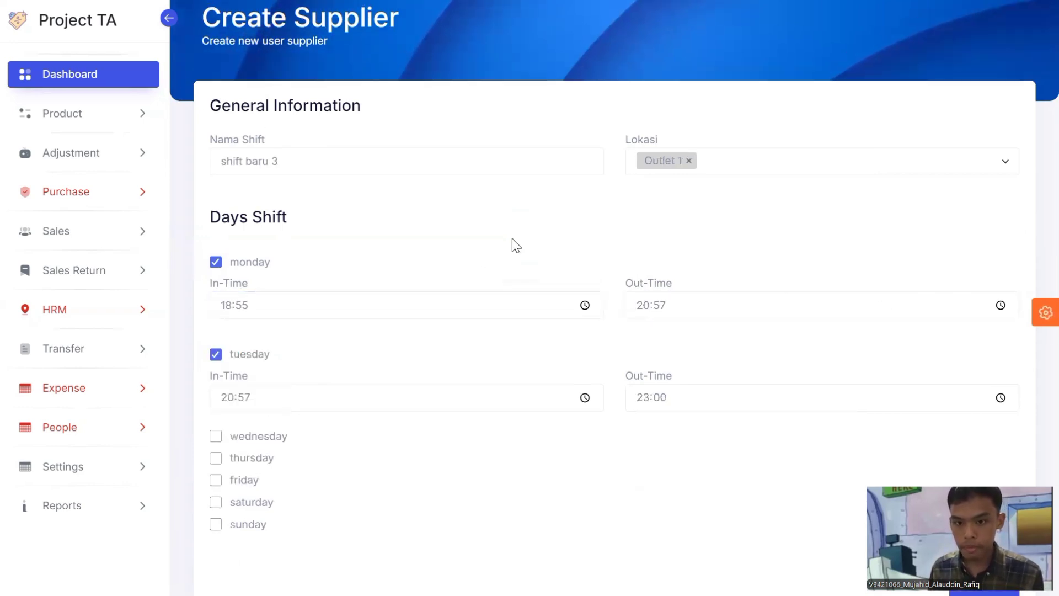
scroll(516, 244, "up", 2)
scroll(517, 245, "down", 2)
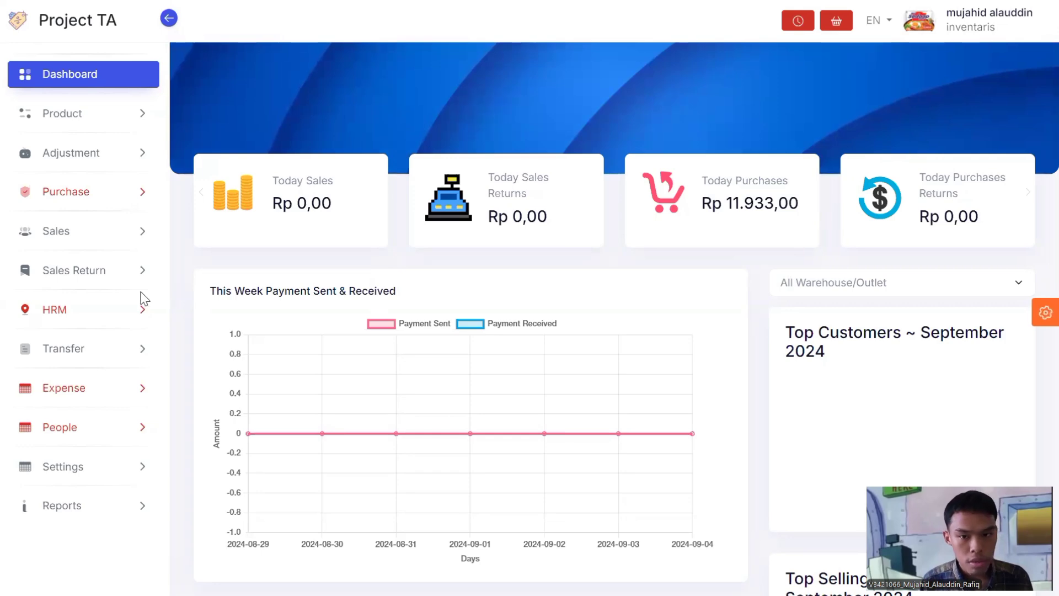
Step: Load the My Attendances table for September 2024
left_click(74, 310)
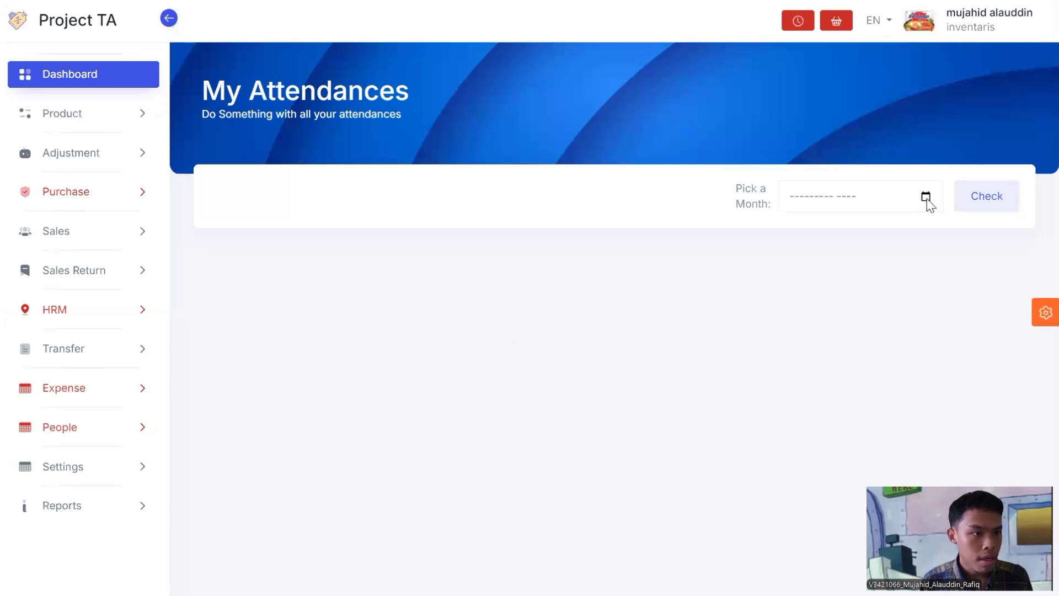
left_click(926, 199)
left_click(896, 318)
left_click(977, 204)
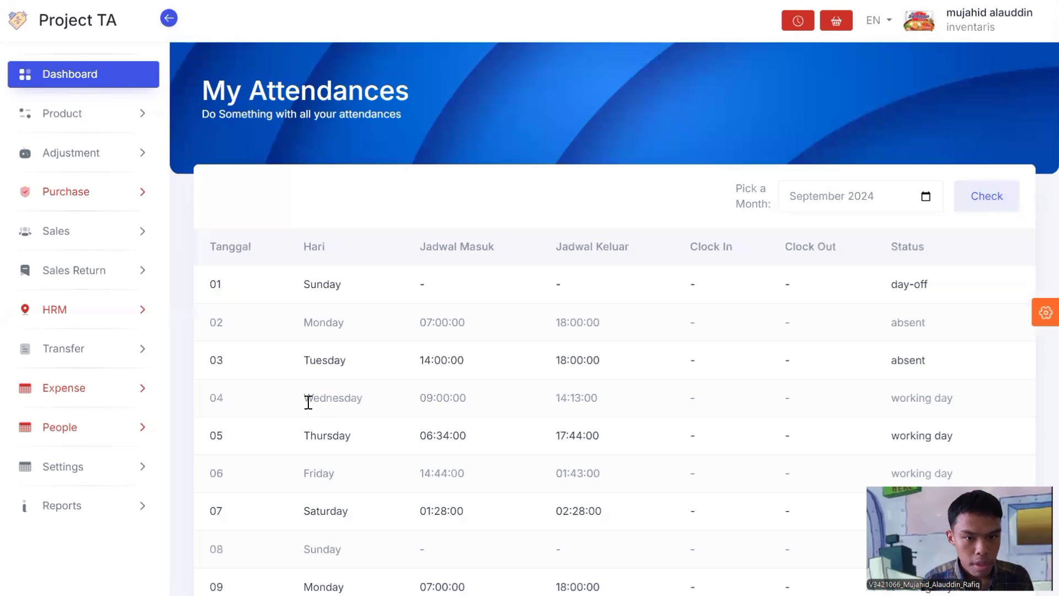
Step: Select row 04's scheduled times and row 08's day-off status in the attendance table
double_click(396, 407)
left_click_drag(395, 402, 960, 406)
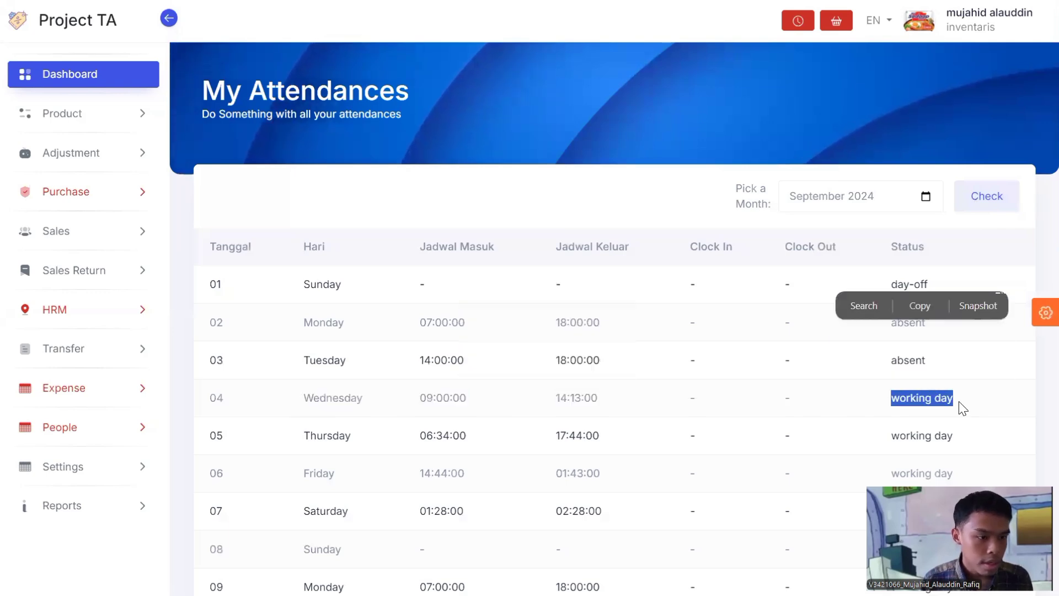
scroll(960, 407, "down", 3)
triple_click(882, 389)
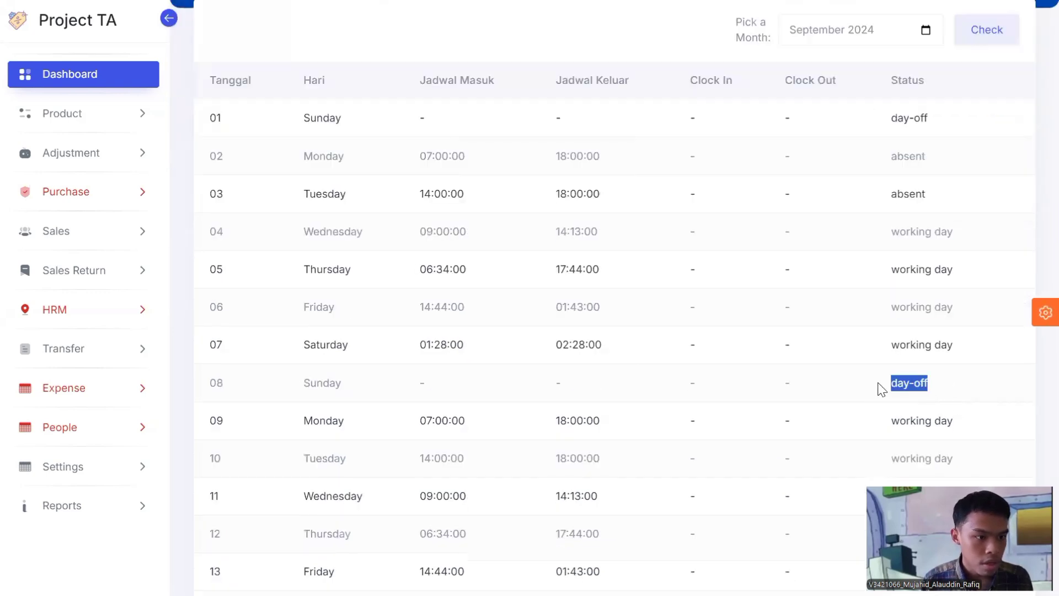
left_click(878, 398)
scroll(877, 401, "up", 3)
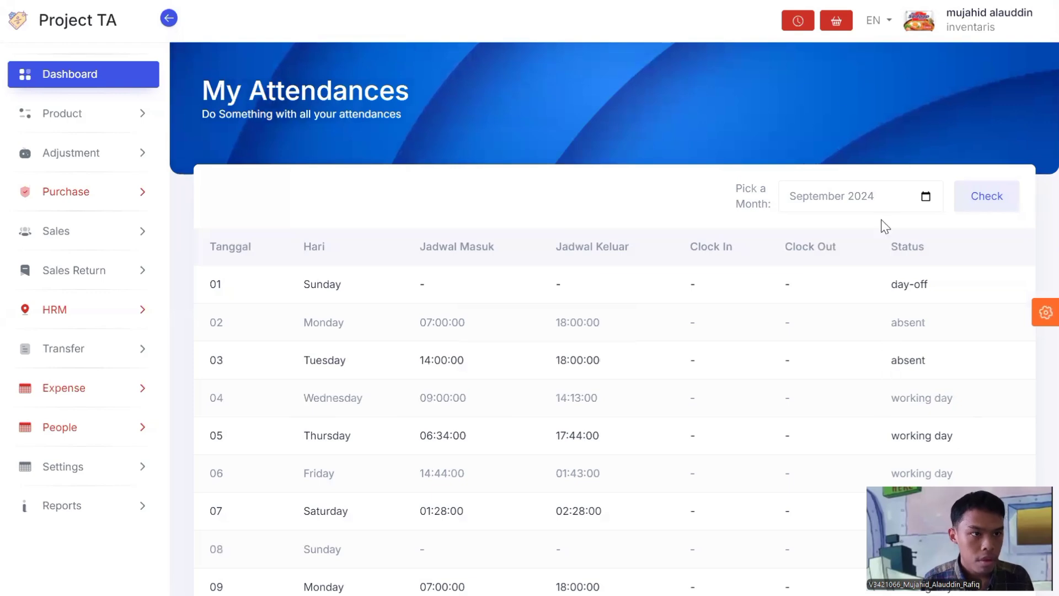
Step: Clock in from the header web clock using the attendance PIN
left_click(797, 28)
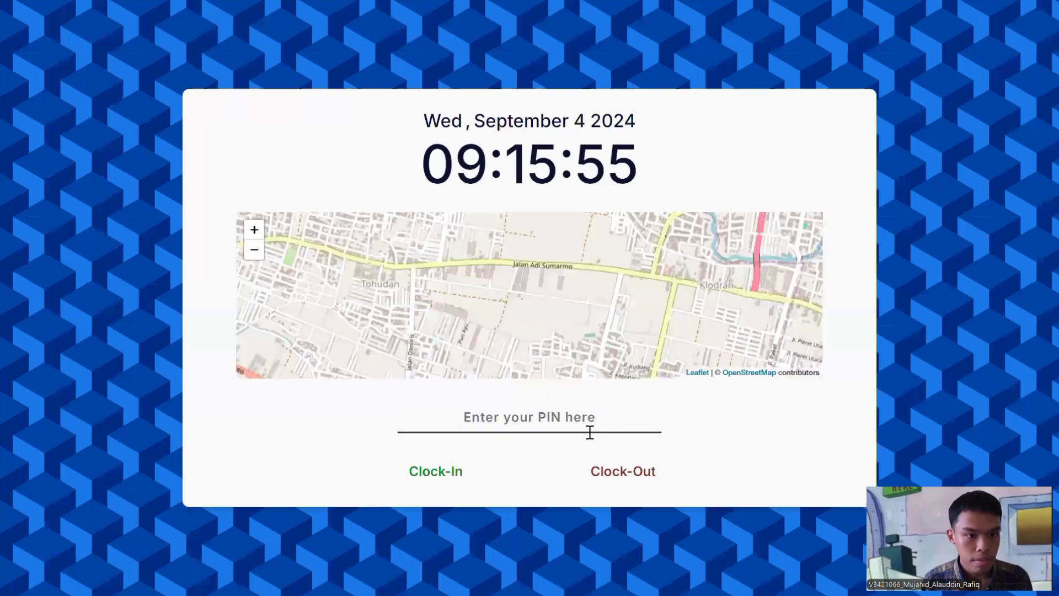
left_click(585, 417)
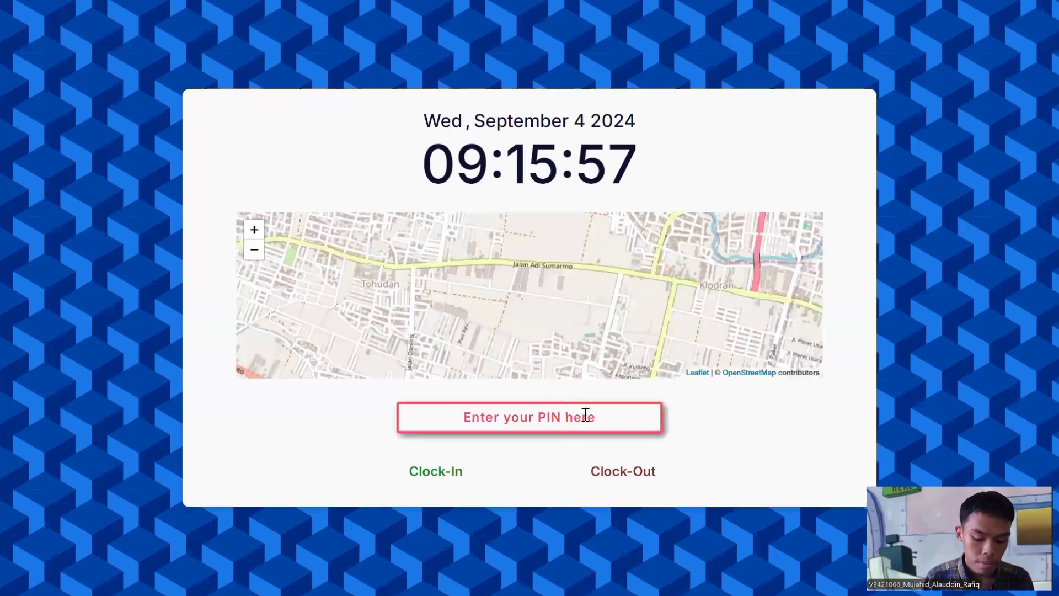
type("123456")
left_click(462, 473)
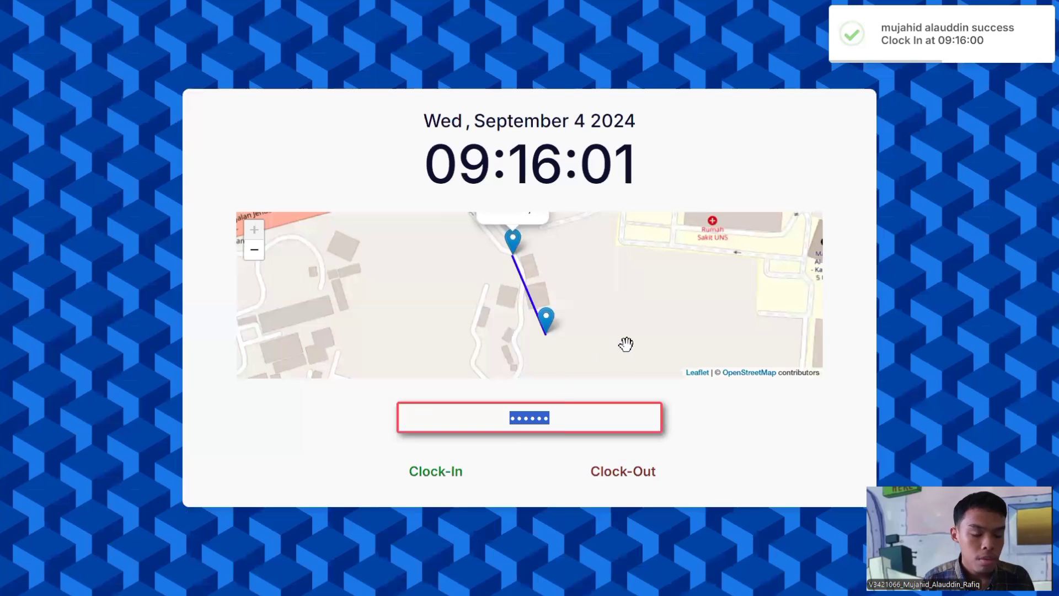
left_click_drag(584, 310, 589, 328)
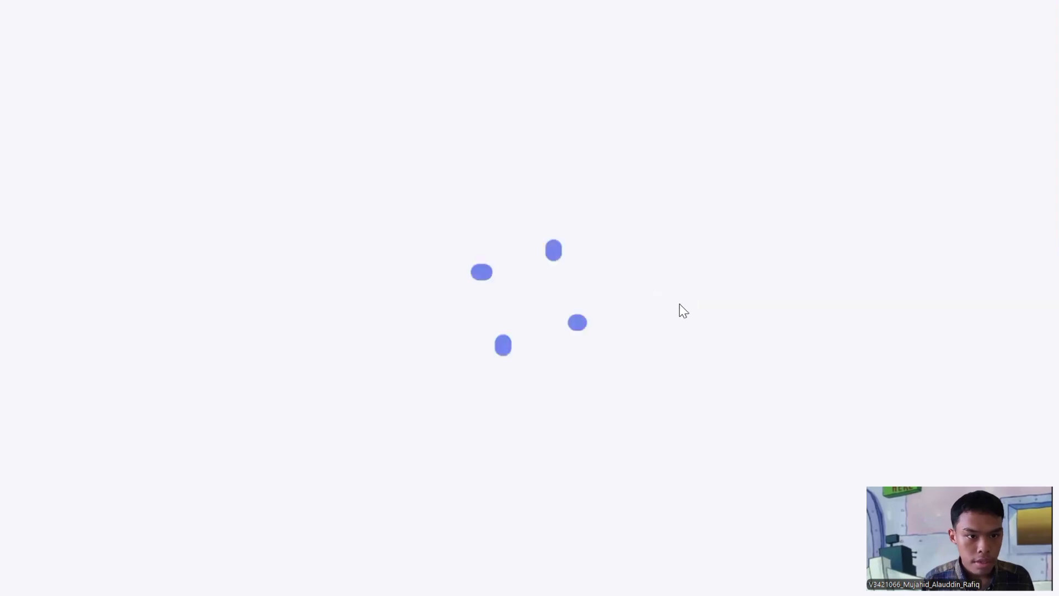
Step: Check row 04's 09:16:00 On Time clock-in, then open a correction request for 13 August 2024
scroll(750, 371, "down", 1)
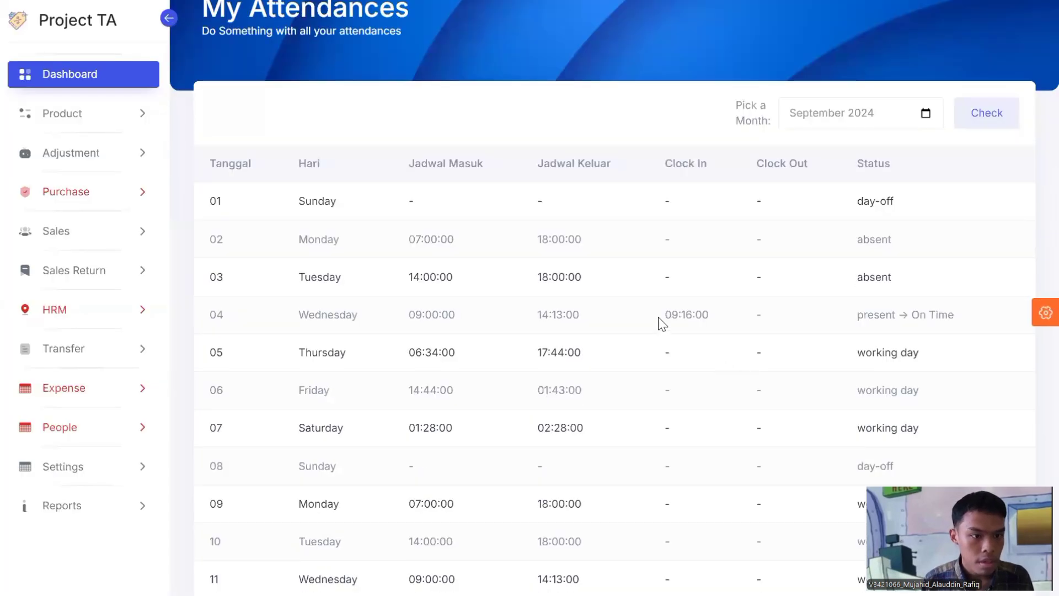
double_click(719, 320)
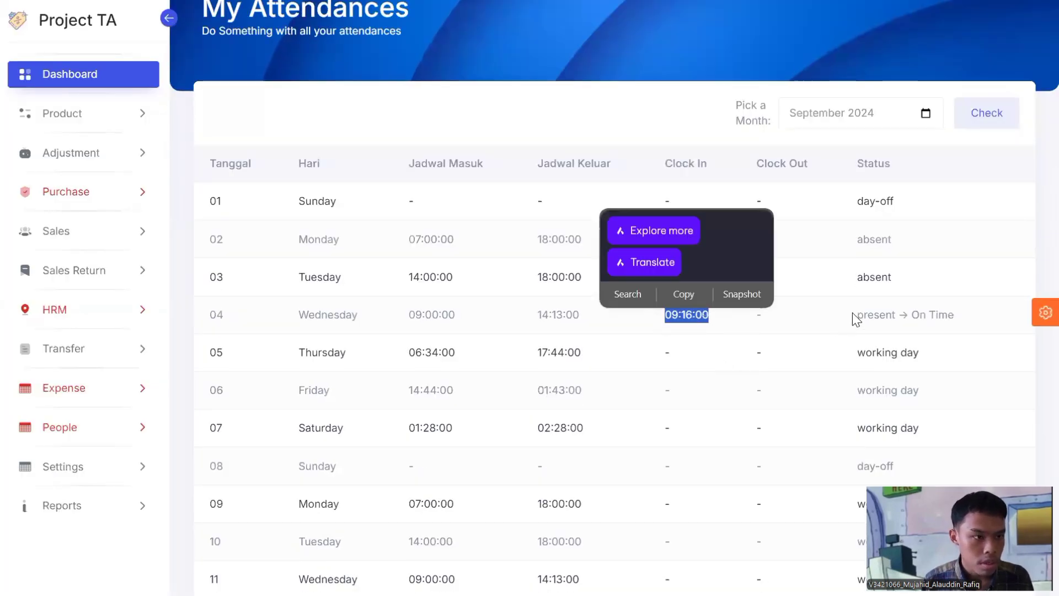
left_click_drag(855, 315, 983, 320)
left_click(980, 327)
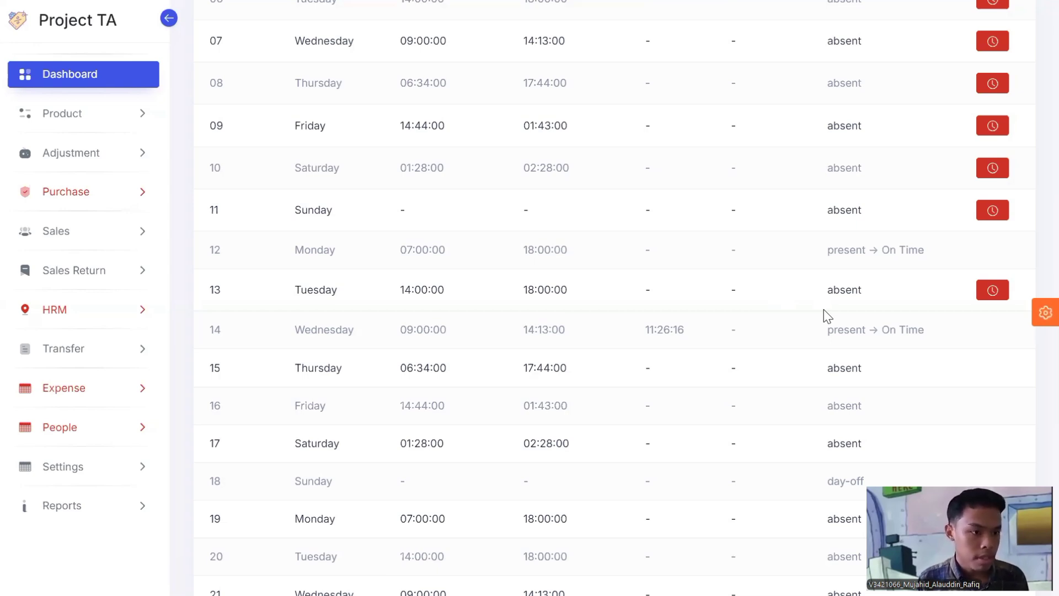
left_click(991, 291)
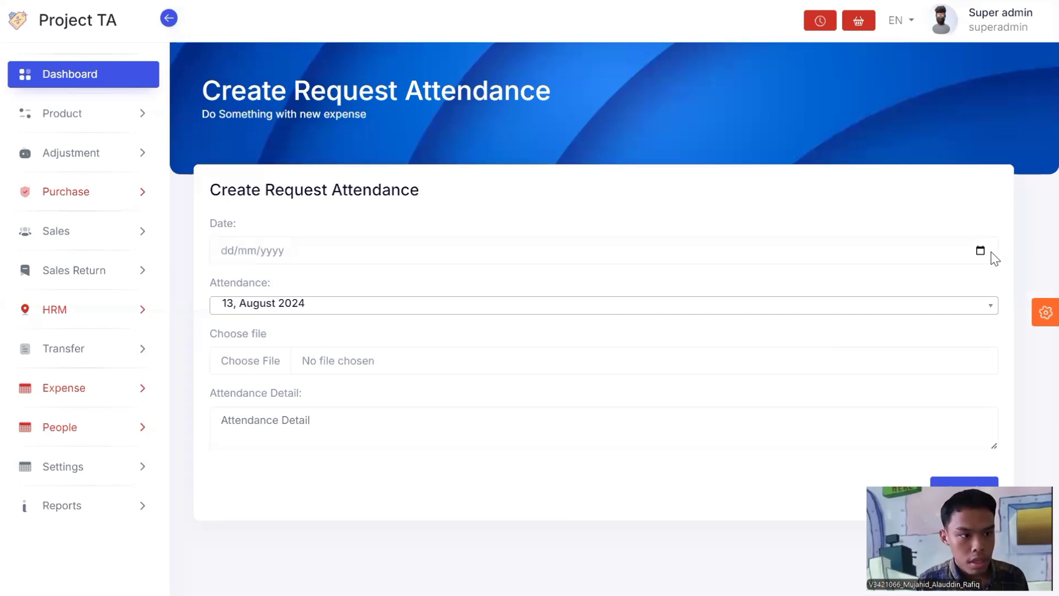
Step: Date the request 04/09/2024, attach stopwatch.png and enter 'kelupann' as the attendance detail
left_click(935, 251)
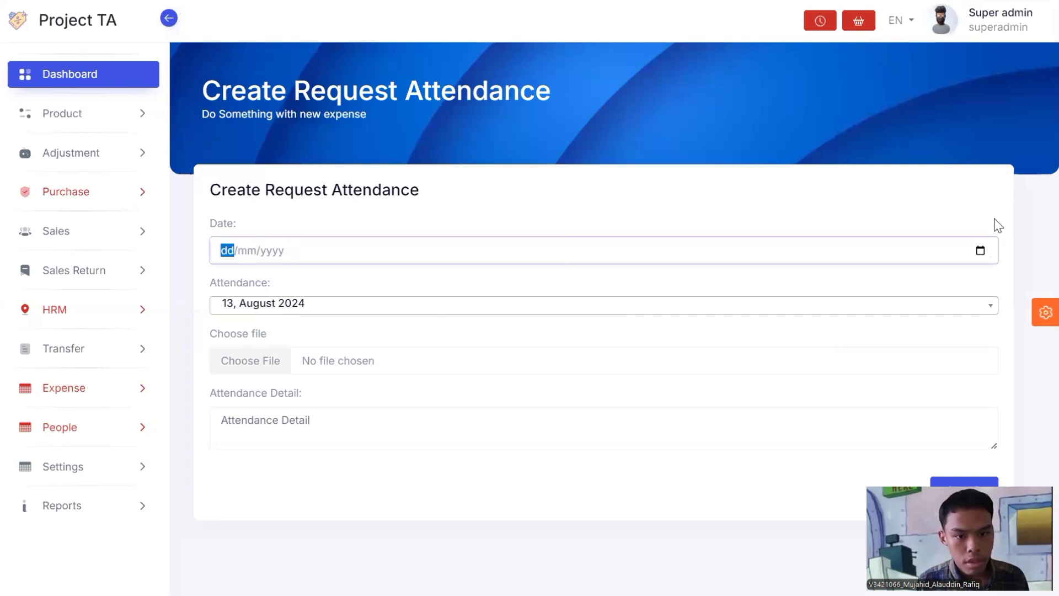
left_click(981, 253)
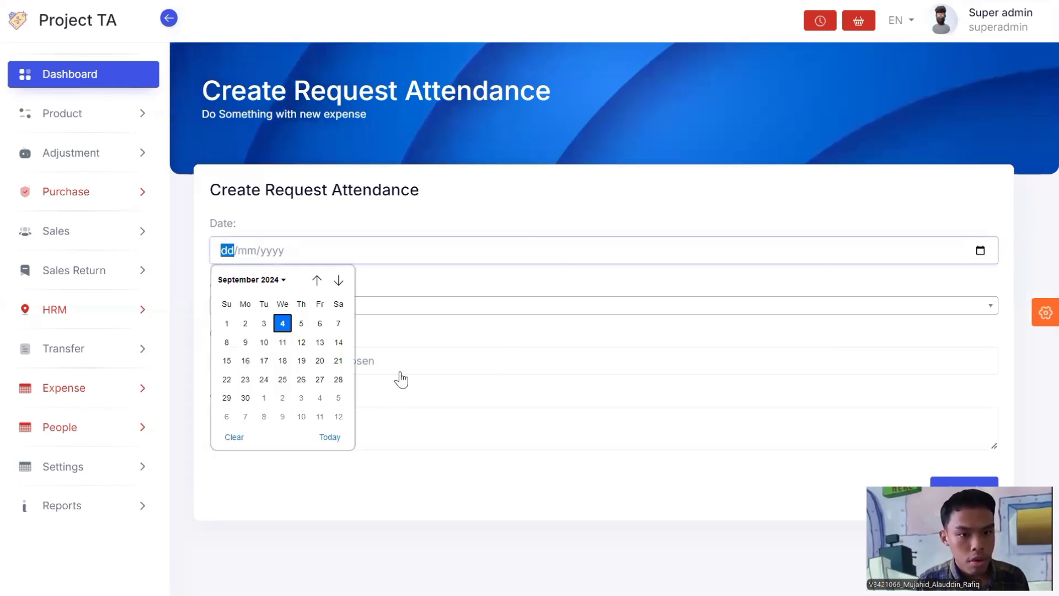
left_click(329, 441)
left_click(262, 362)
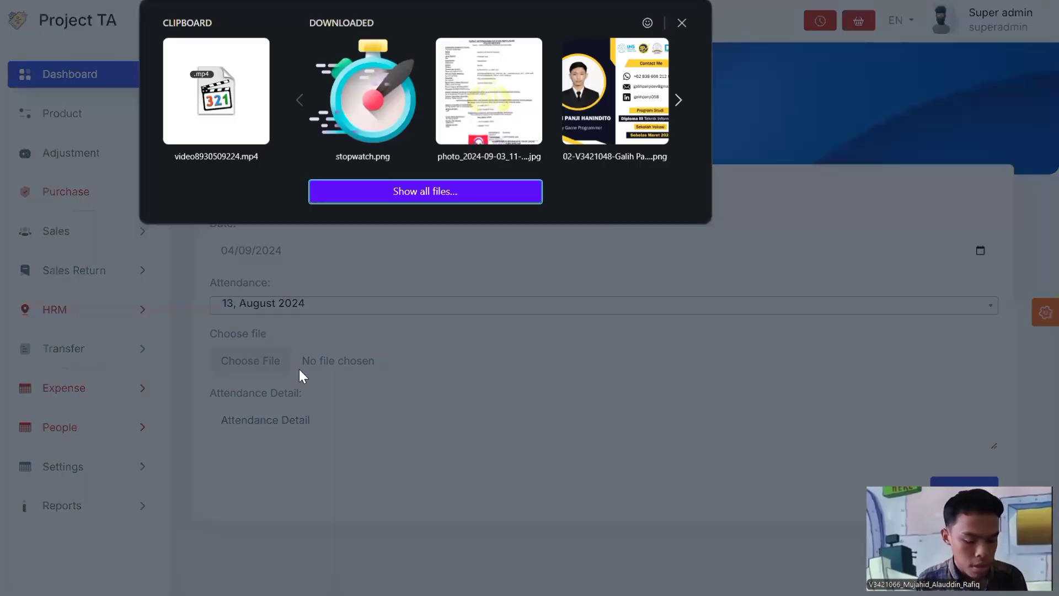
left_click(329, 121)
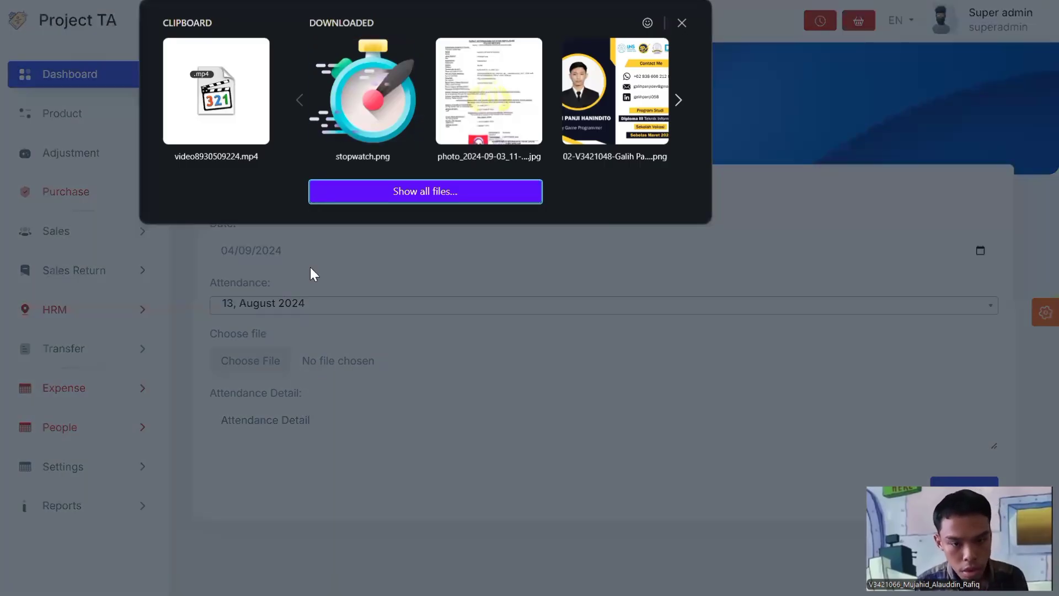
left_click(354, 424)
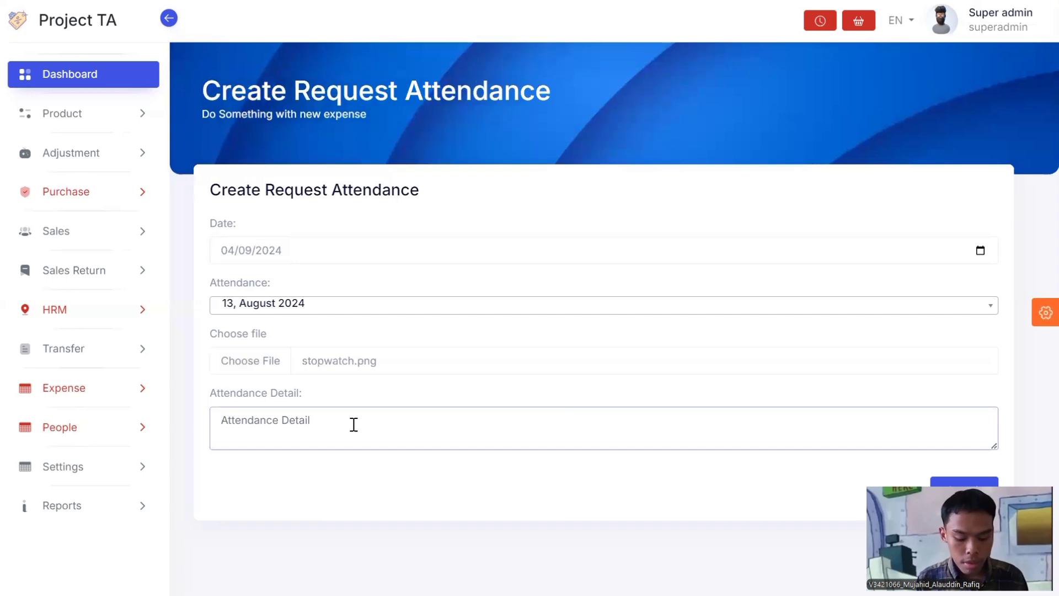
type("kelupann")
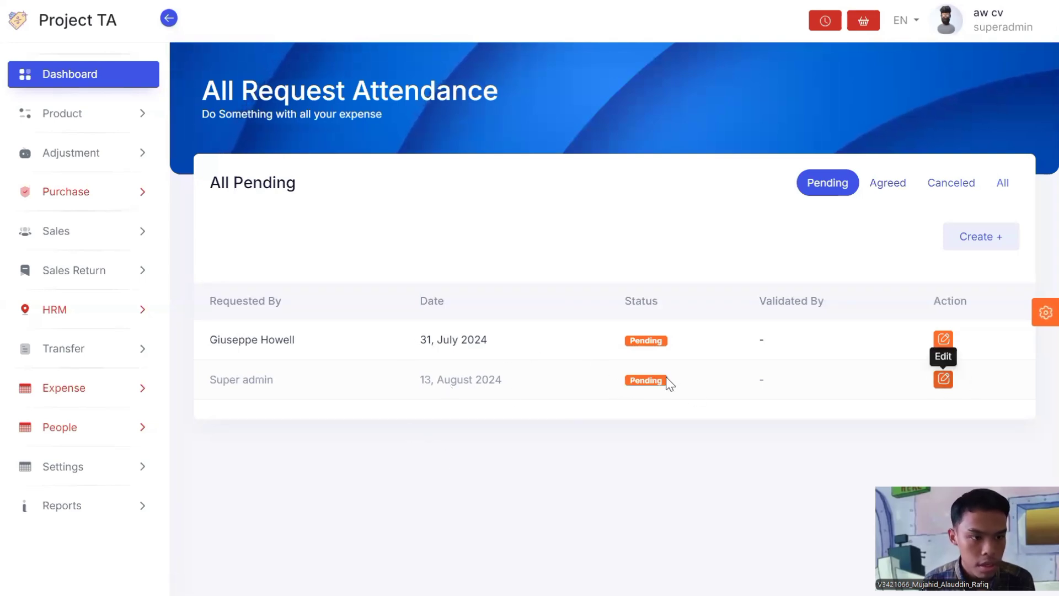
Step: Open the 13 August 2024 request, try downloading its attachment, and approve it
left_click(943, 379)
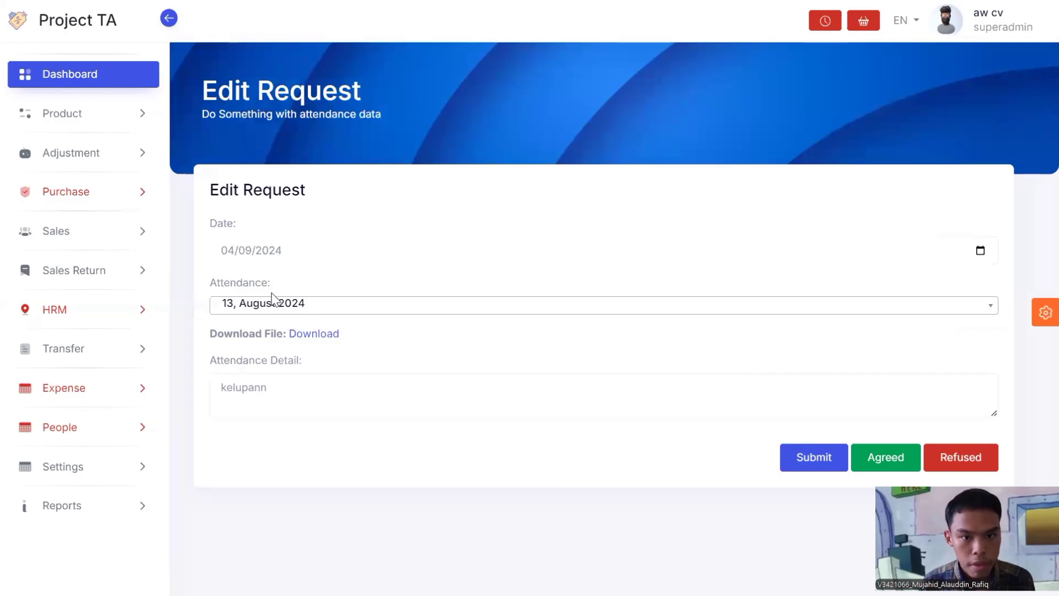
left_click(326, 335)
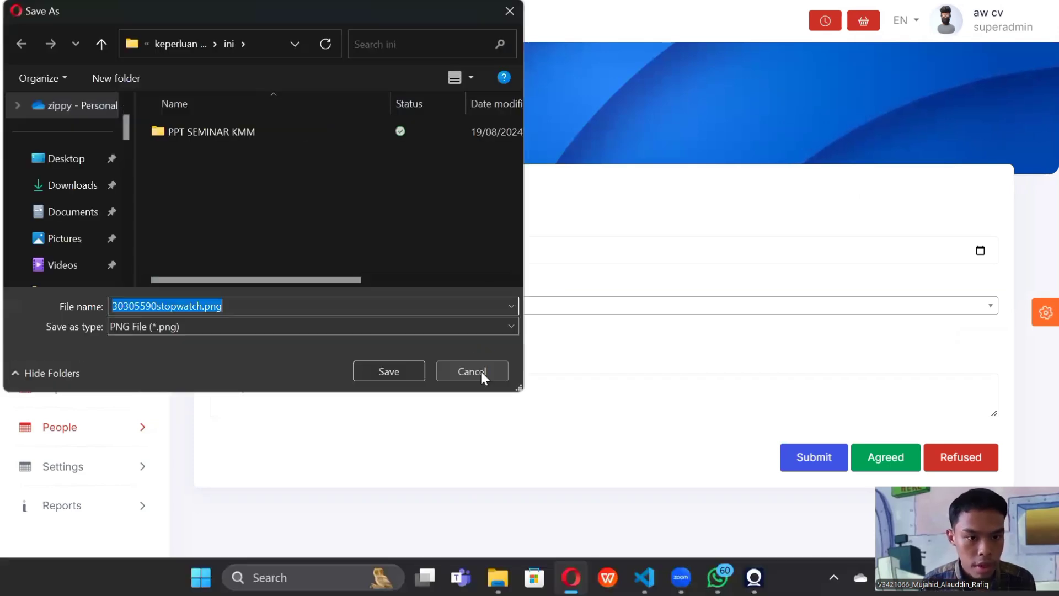
left_click(481, 372)
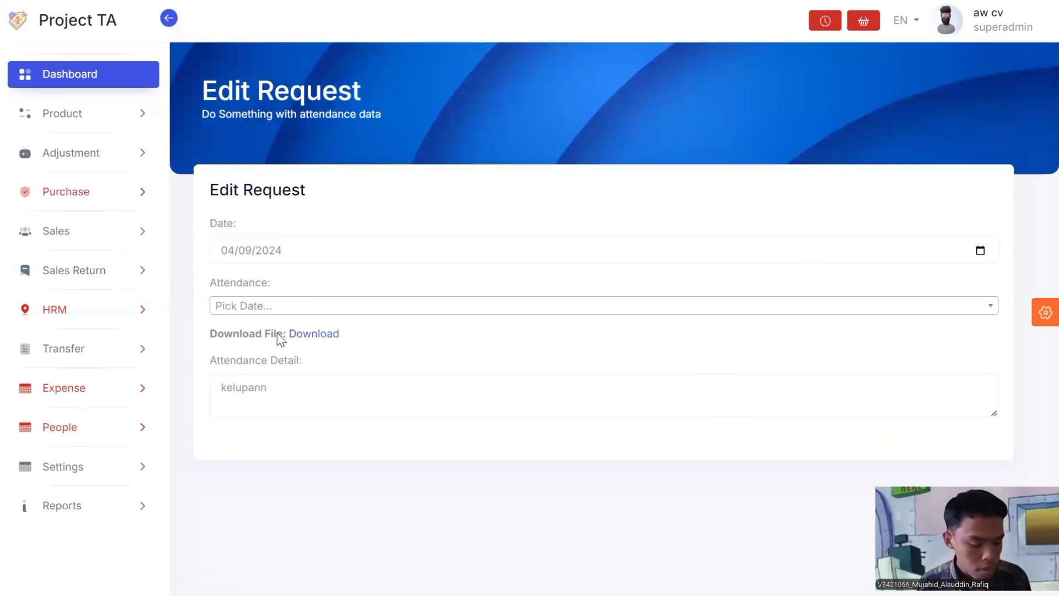
left_click(305, 333)
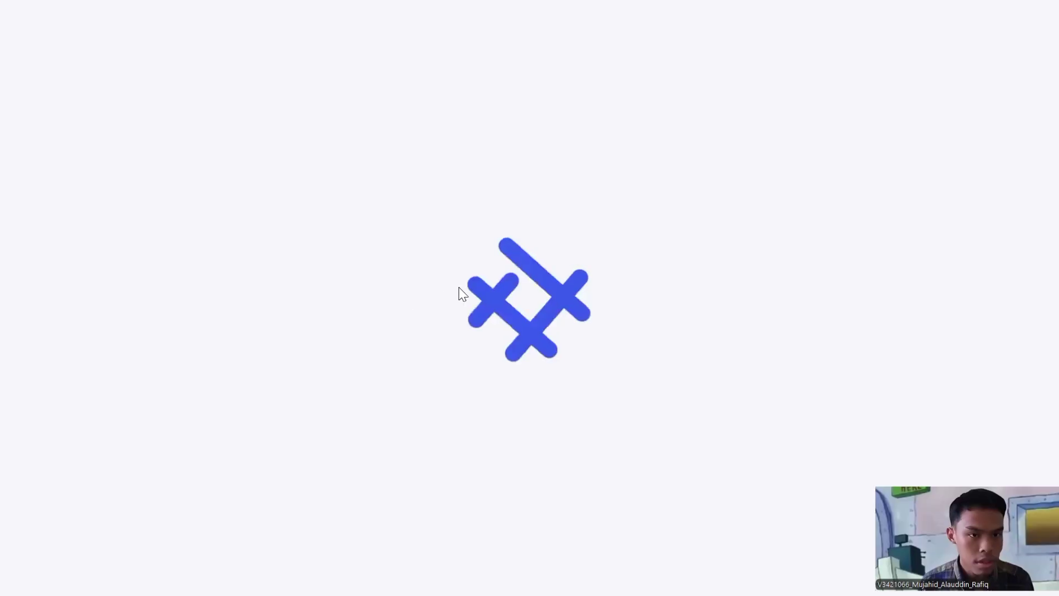
Step: Reload the Agreed request list, then load My Attendances for August 2024
left_click(886, 190)
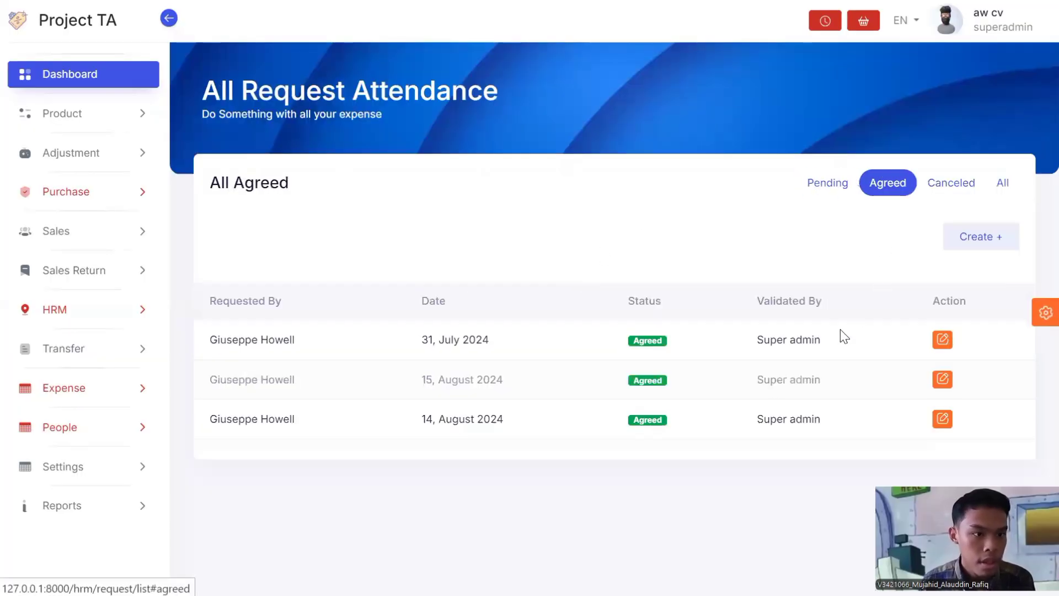
key("F5")
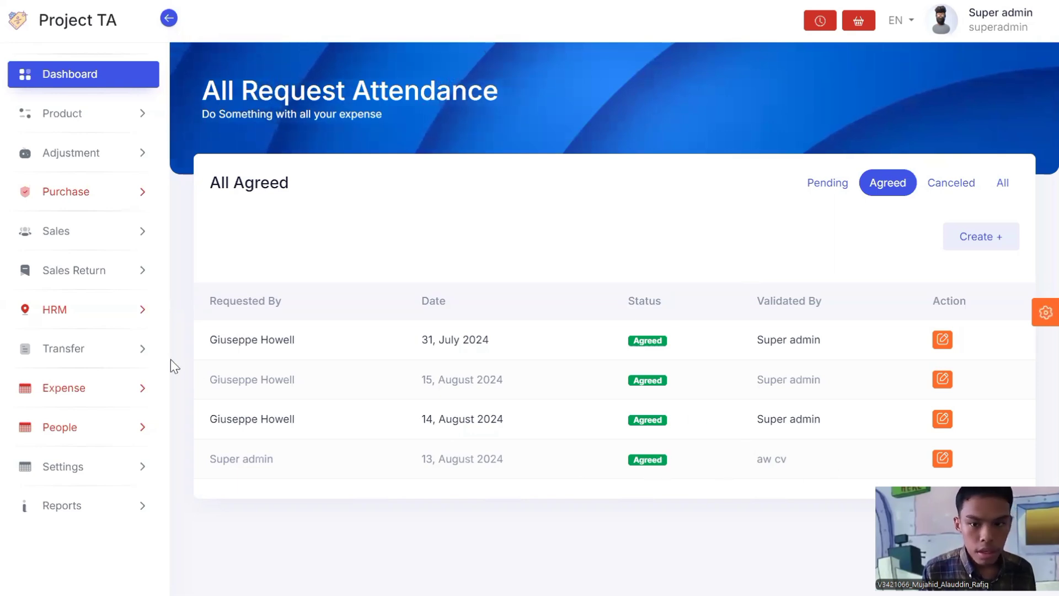
left_click(124, 317)
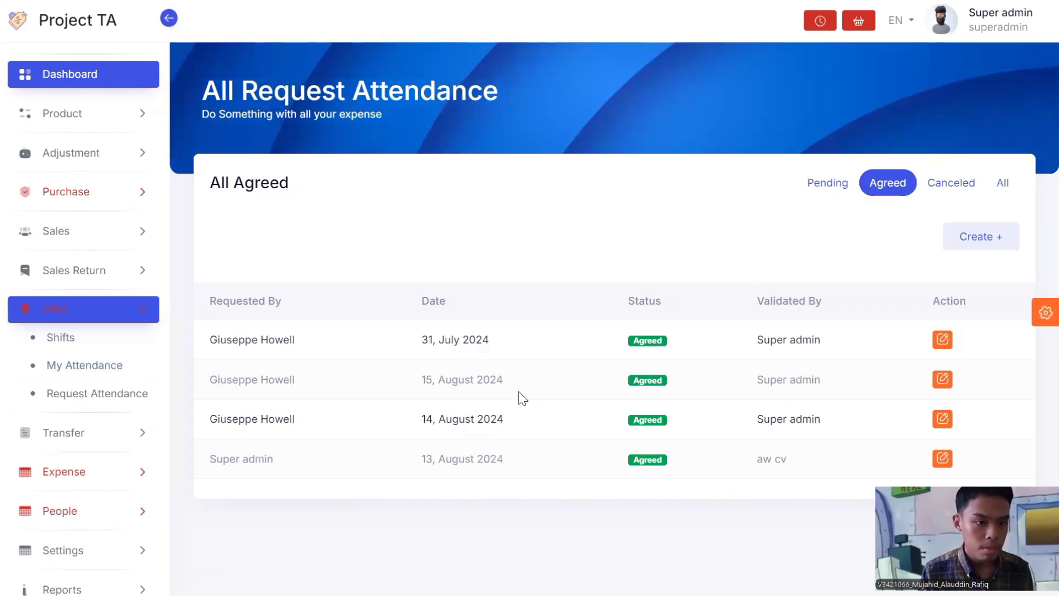
left_click(924, 198)
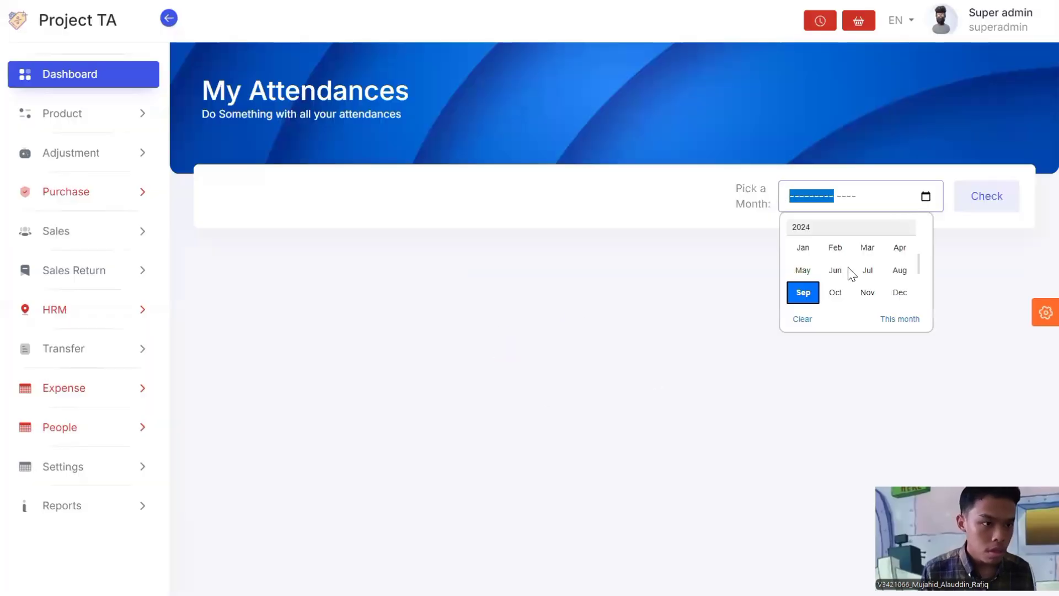
left_click(900, 270)
left_click(985, 204)
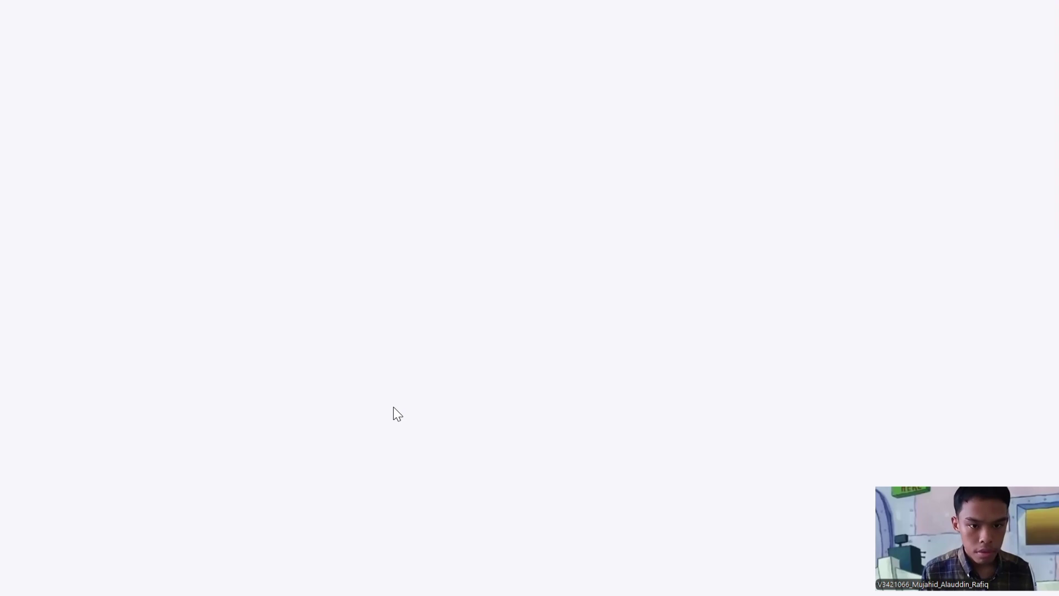
Step: Scroll down through the August 2024 My Attendances table
scroll(388, 417, "down", 4)
scroll(388, 417, "down", 3)
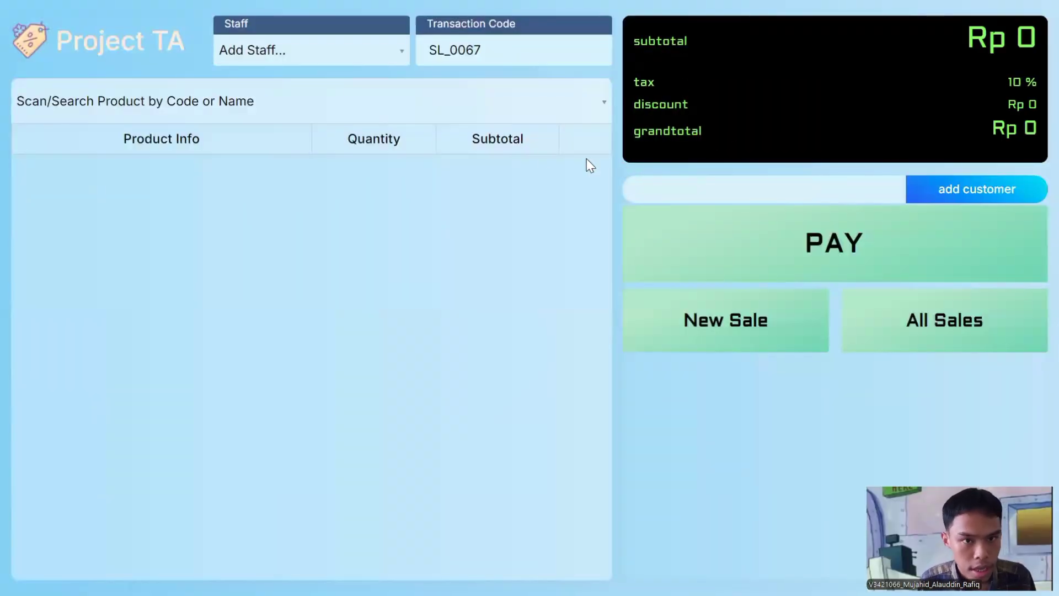
Step: Assign the staff member and add zippy 45 gram and Buku 750ml to sale SL_0067
left_click(249, 62)
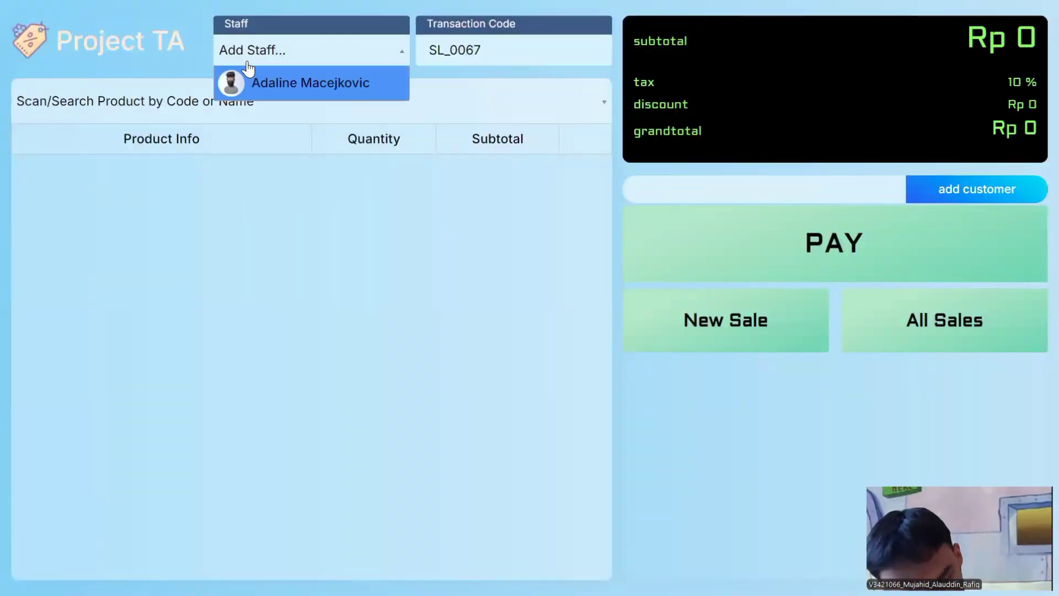
left_click(231, 83)
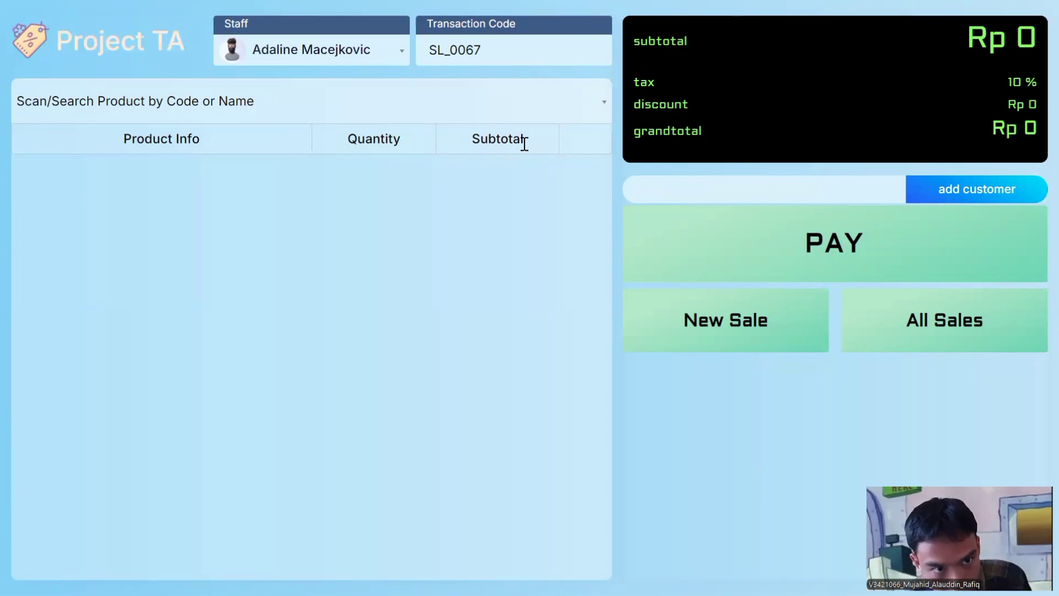
left_click(146, 102)
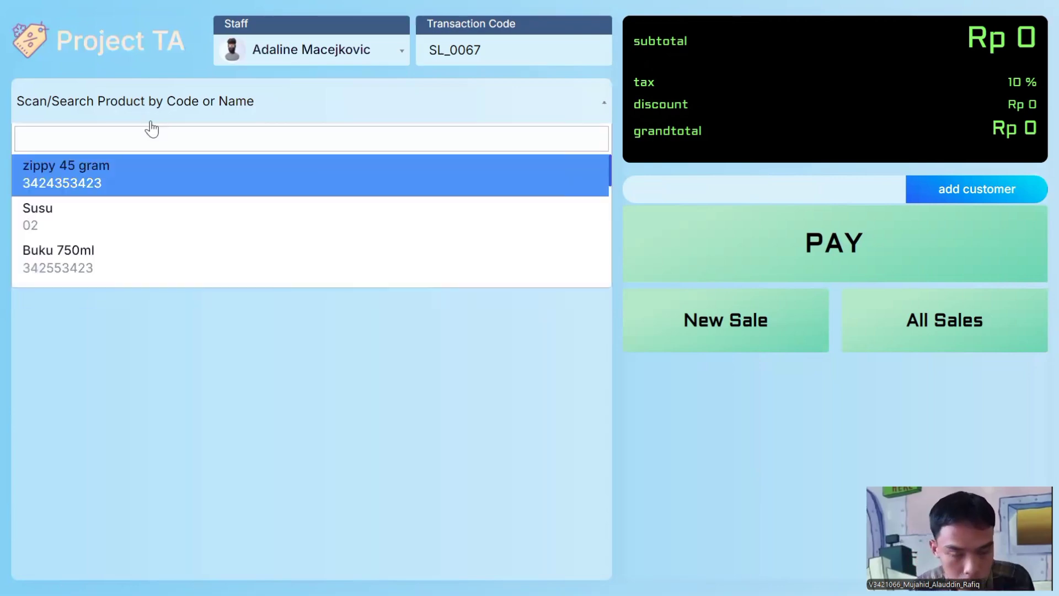
left_click(157, 183)
left_click(165, 112)
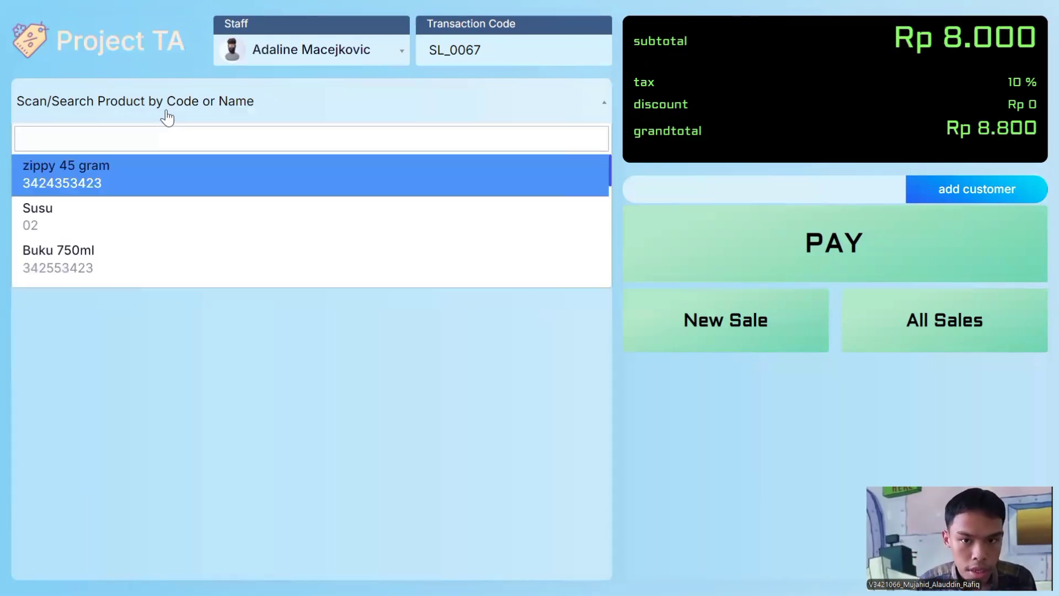
left_click(134, 277)
Step: Close the product search and set SL_0067 aside as pending by starting a new sale
left_click(140, 113)
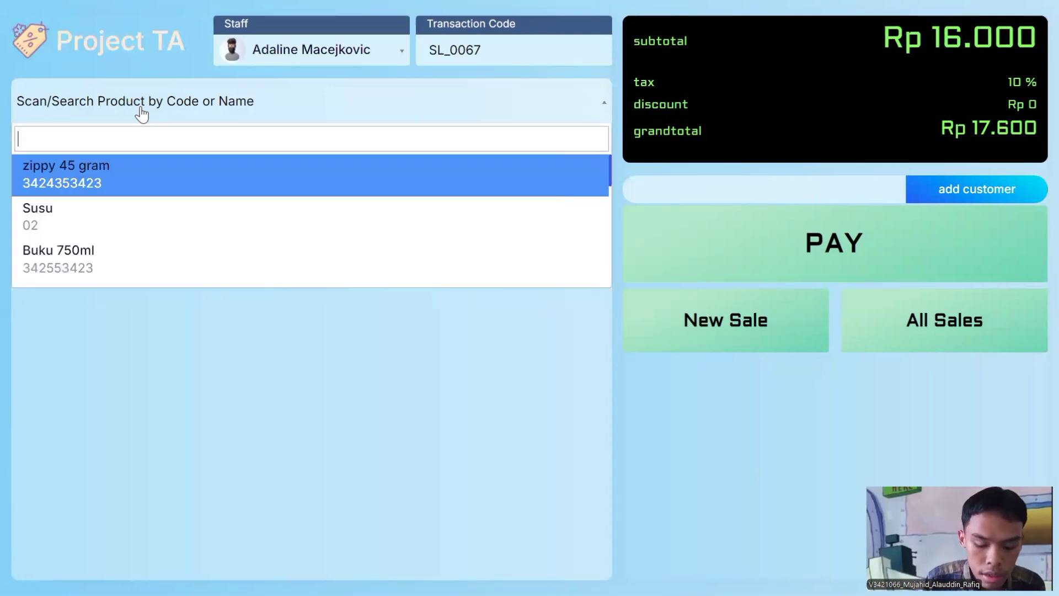
type("34")
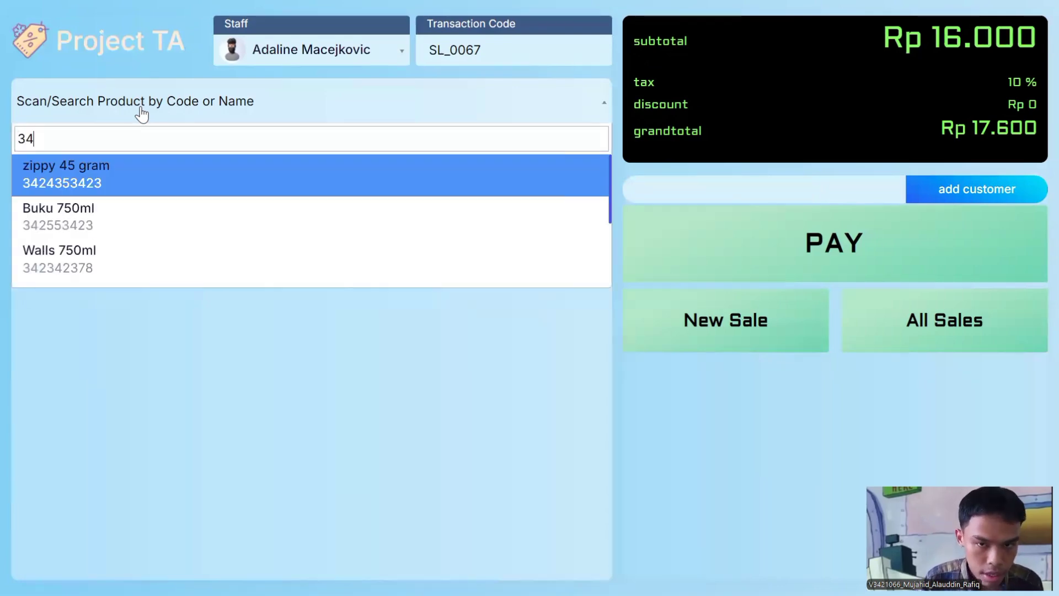
type("55")
key("BackSpace")
key("BackSpace")
key("BackSpace")
key("BackSpace")
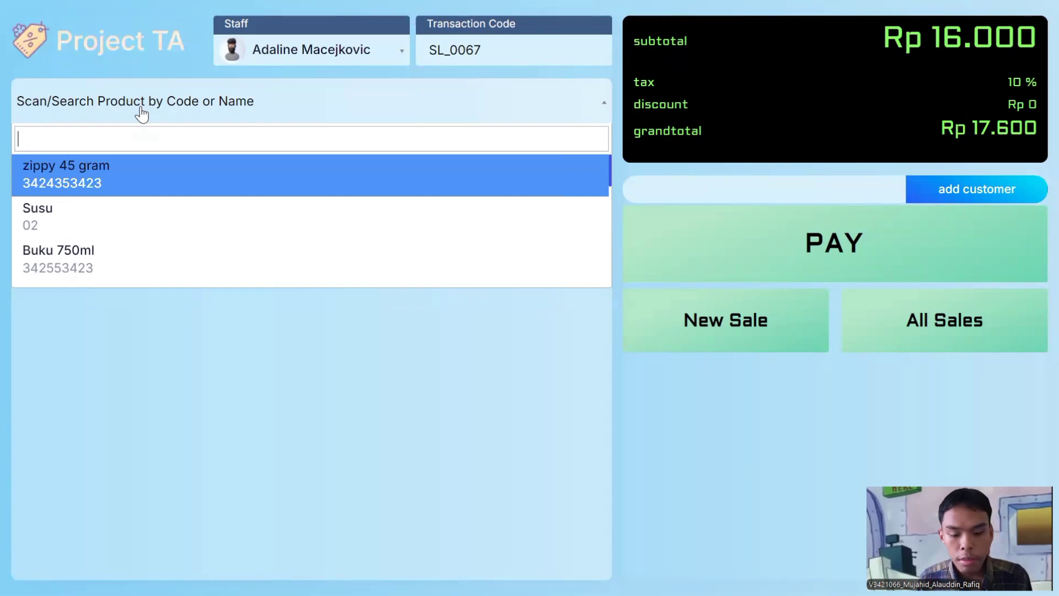
left_click(225, 373)
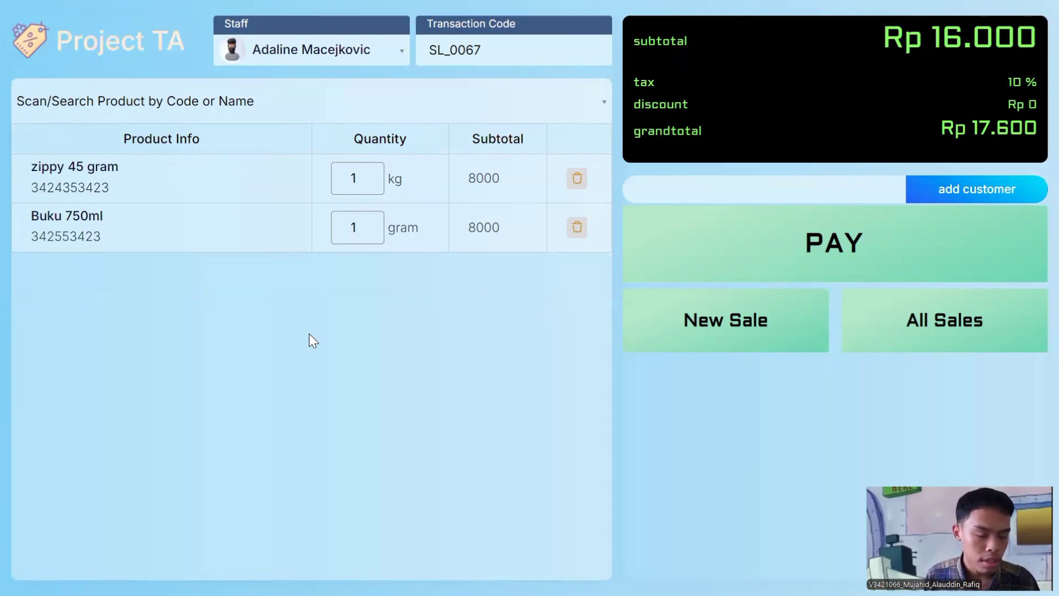
left_click(677, 323)
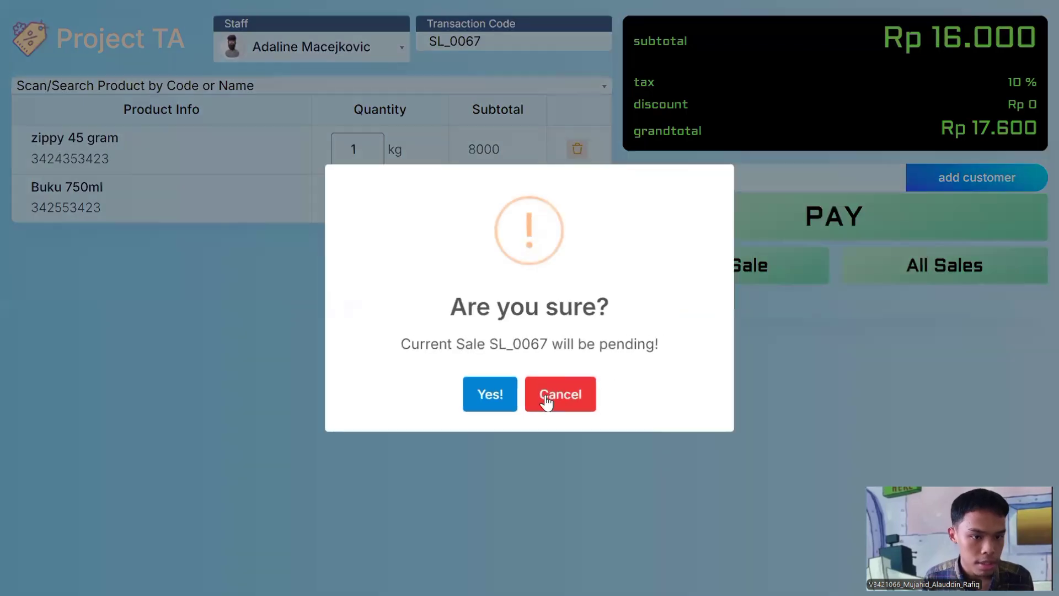
left_click(490, 394)
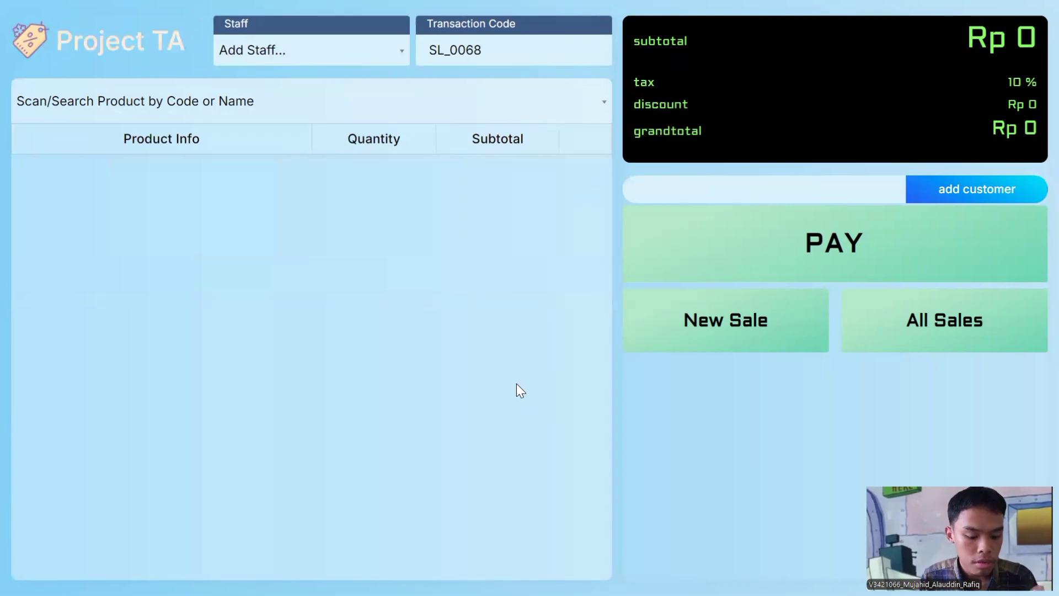
Step: Reopen pending sale SL_0067 from the POS sales list without saving the current one
left_click(914, 350)
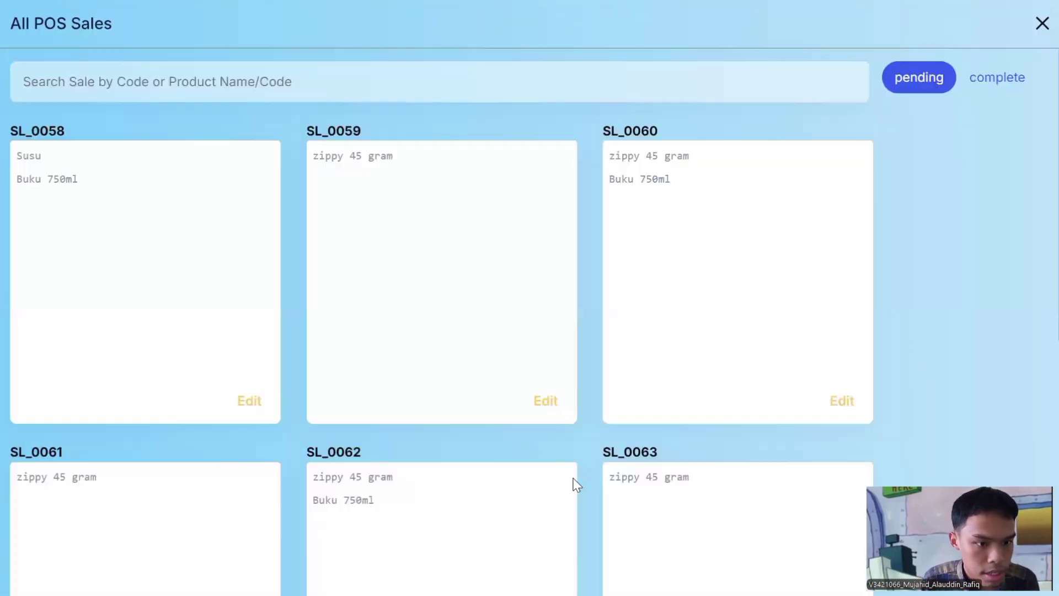
scroll(573, 481, "down", 7)
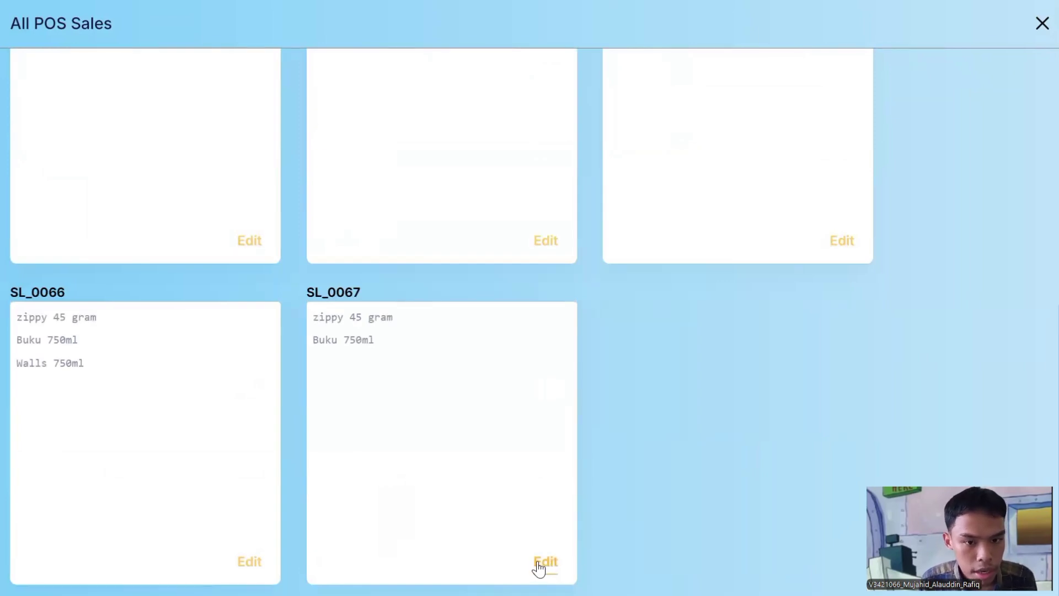
left_click(549, 565)
left_click(569, 397)
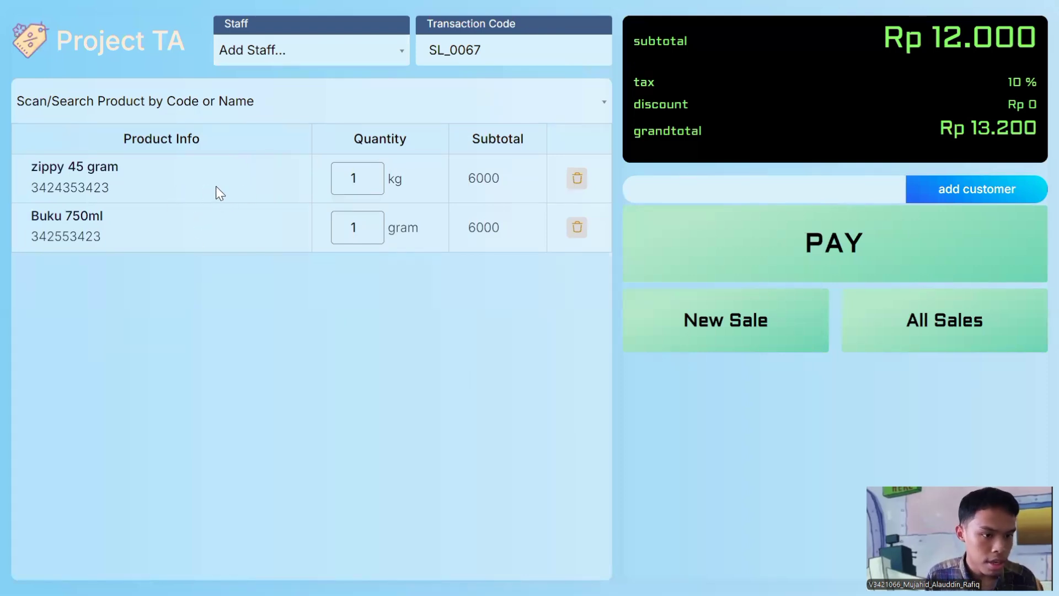
Step: Start a new unsaved sale with zippy 45 gram and Buku 750ml, then zoom to 90%
left_click(780, 328)
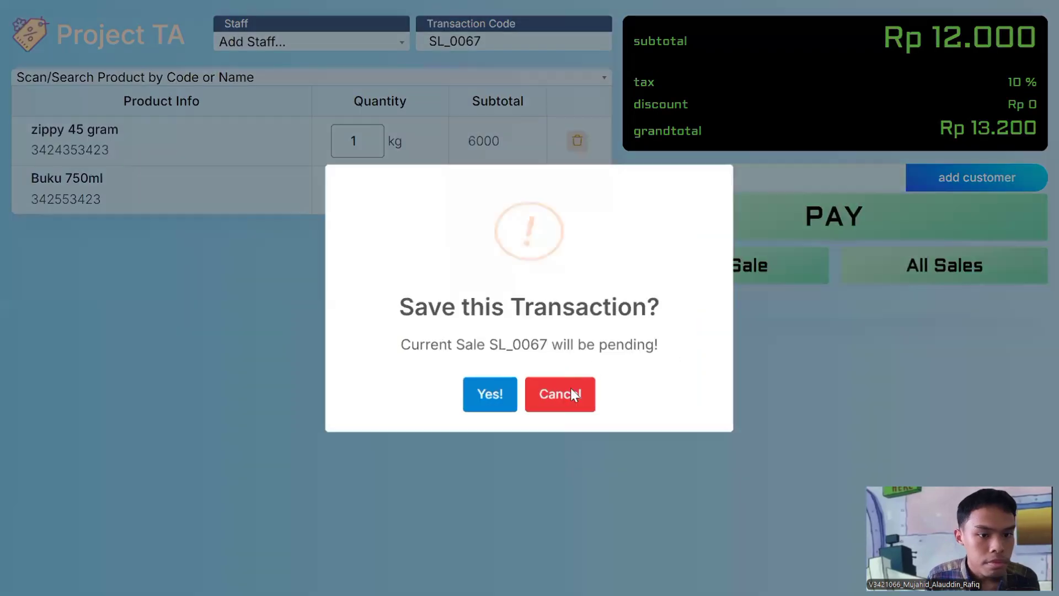
left_click(570, 389)
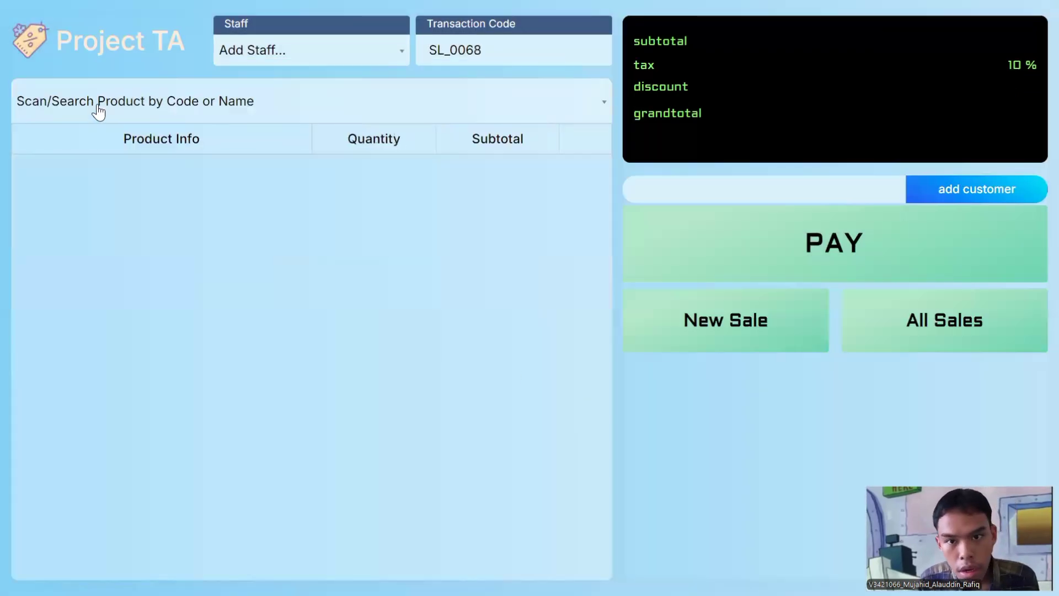
left_click(99, 108)
left_click(130, 188)
left_click(129, 267)
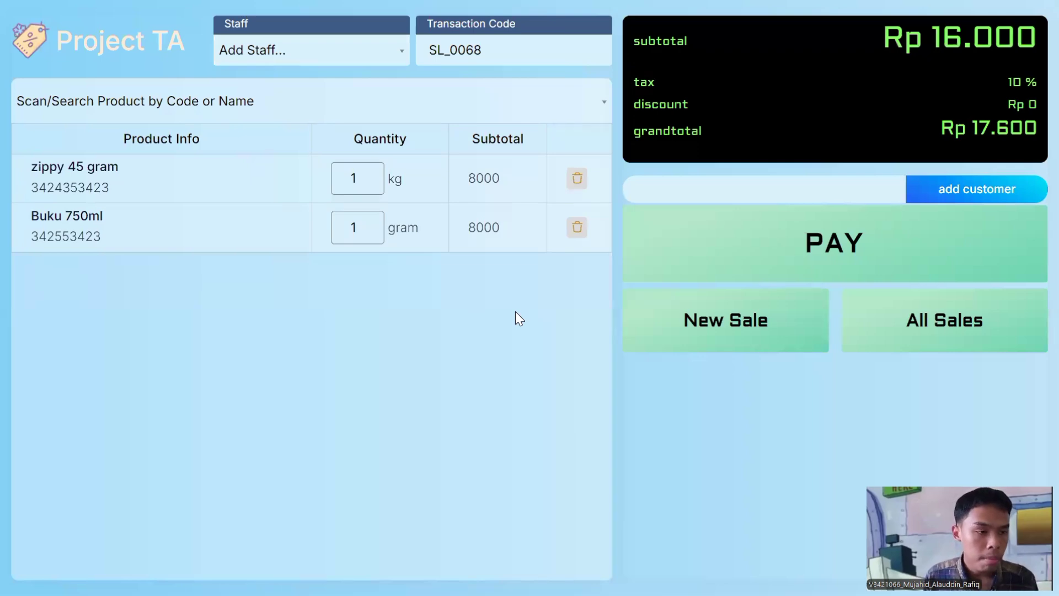
key("ctrl+minus")
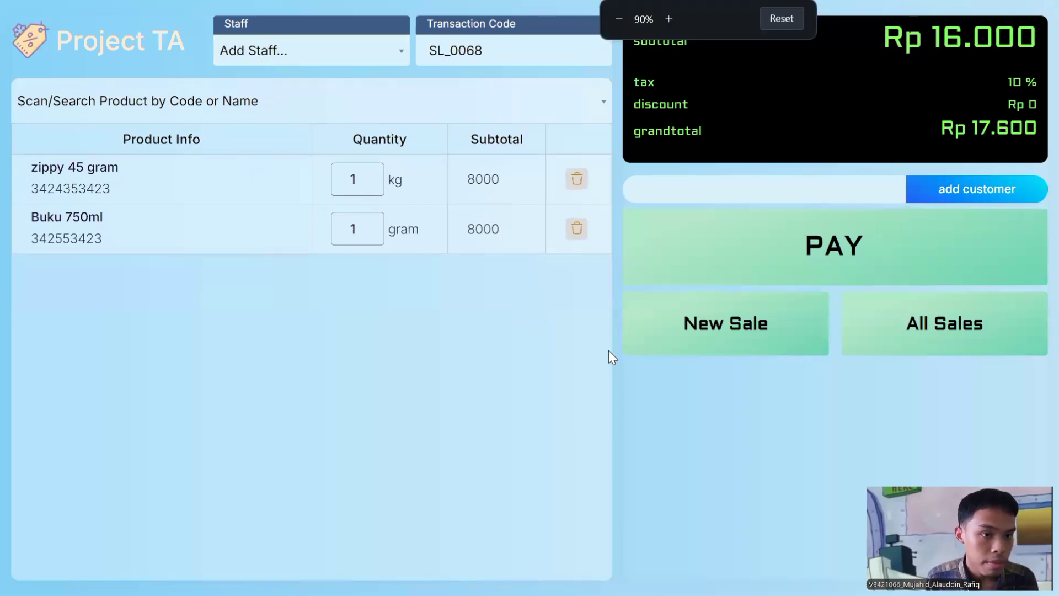
Step: From the customer membership list, start a new member and edit the autofilled name
left_click(939, 188)
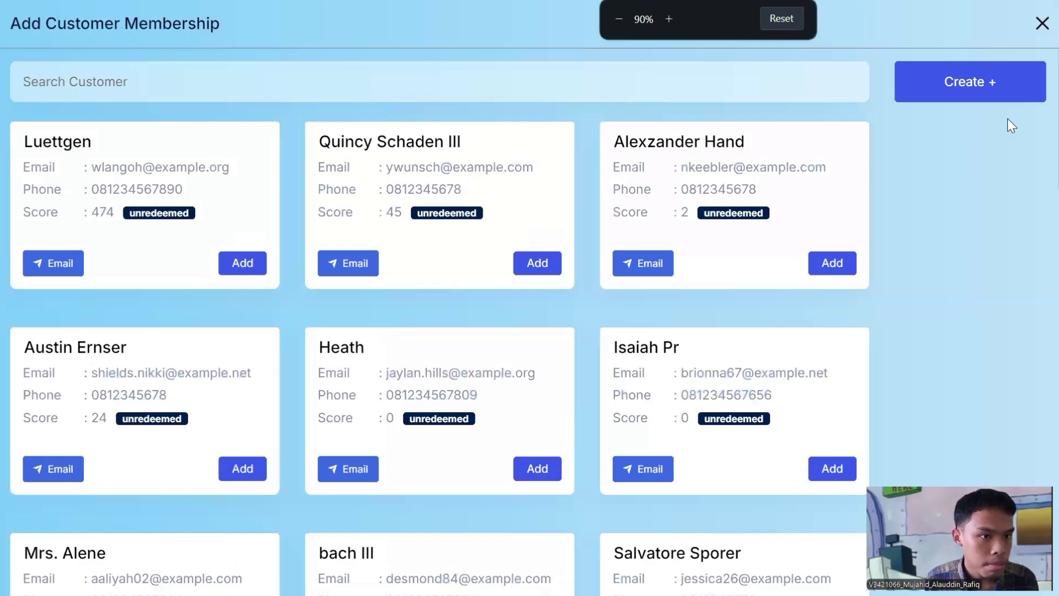
left_click(953, 88)
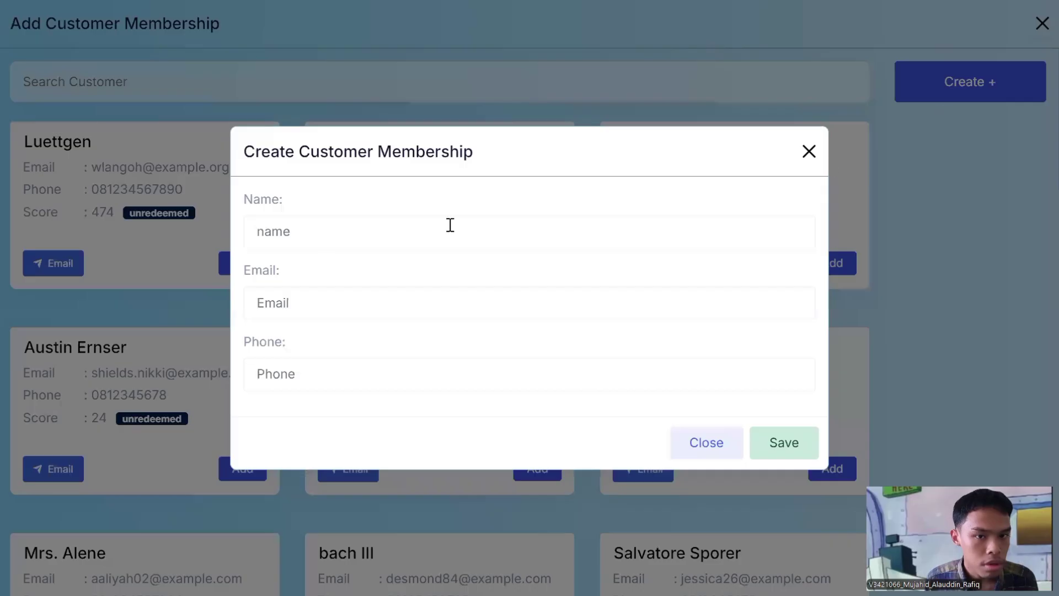
left_click(305, 237)
left_click(307, 234)
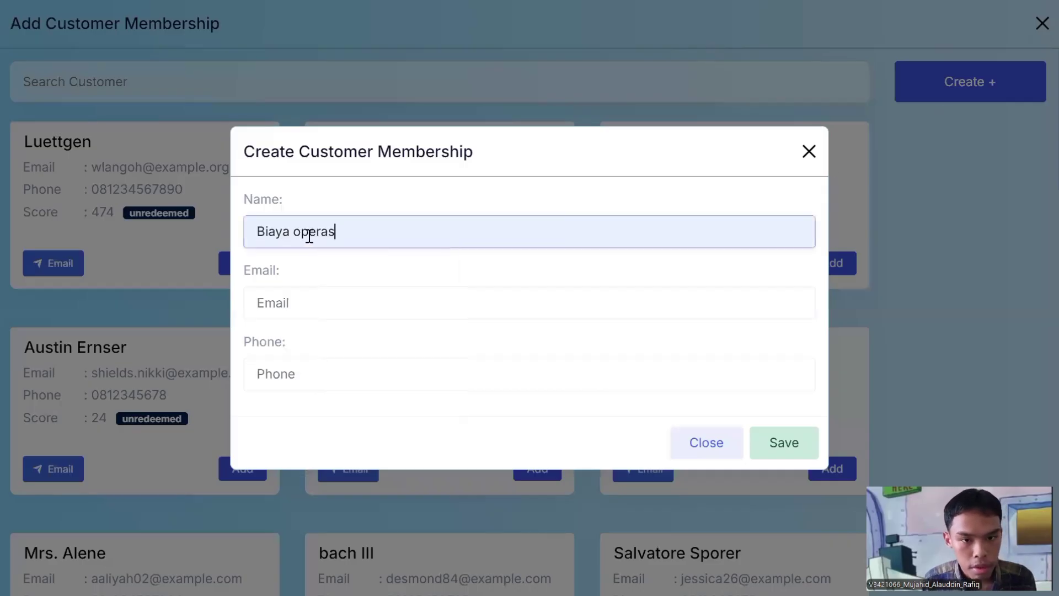
key("BackSpace")
key("BackSpace")
type("ds")
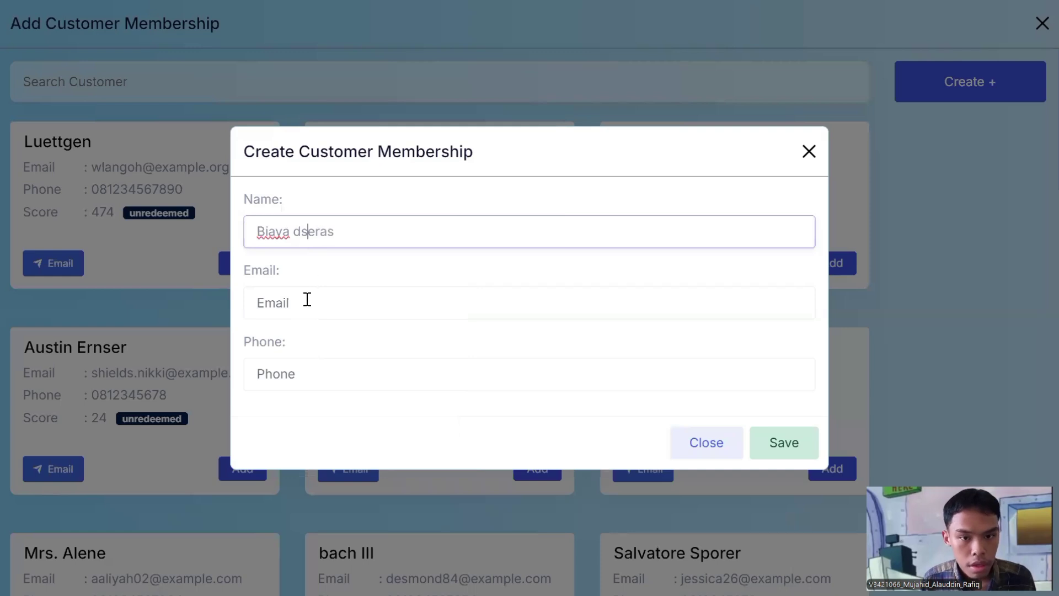
Step: Fill the new member's email and phone number using suggested values
left_click(305, 301)
left_click(378, 402)
left_click(278, 301)
type("dsdsfasd@gbm")
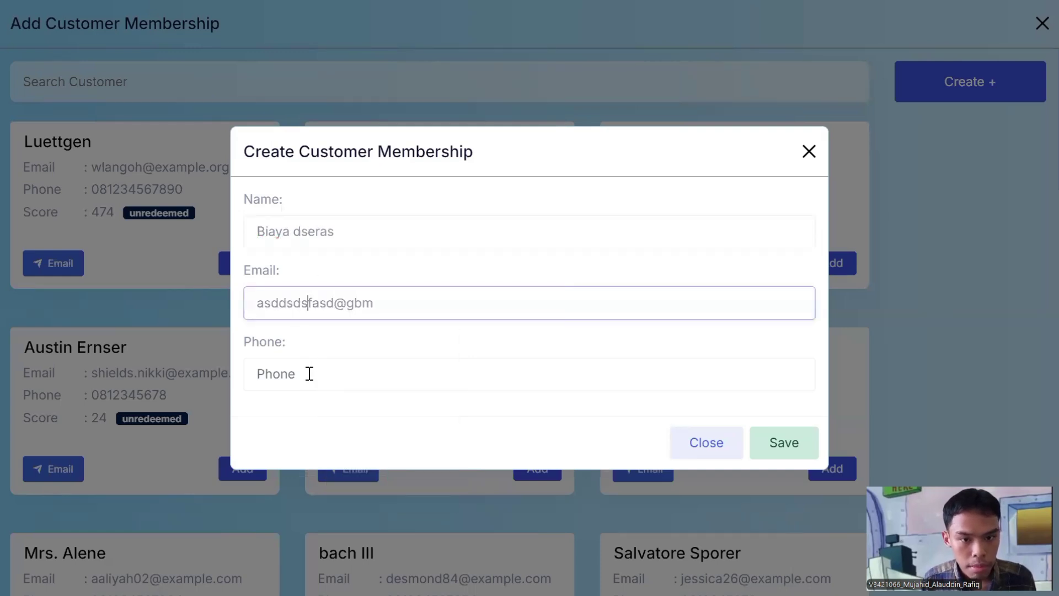
left_click(308, 373)
left_click(352, 442)
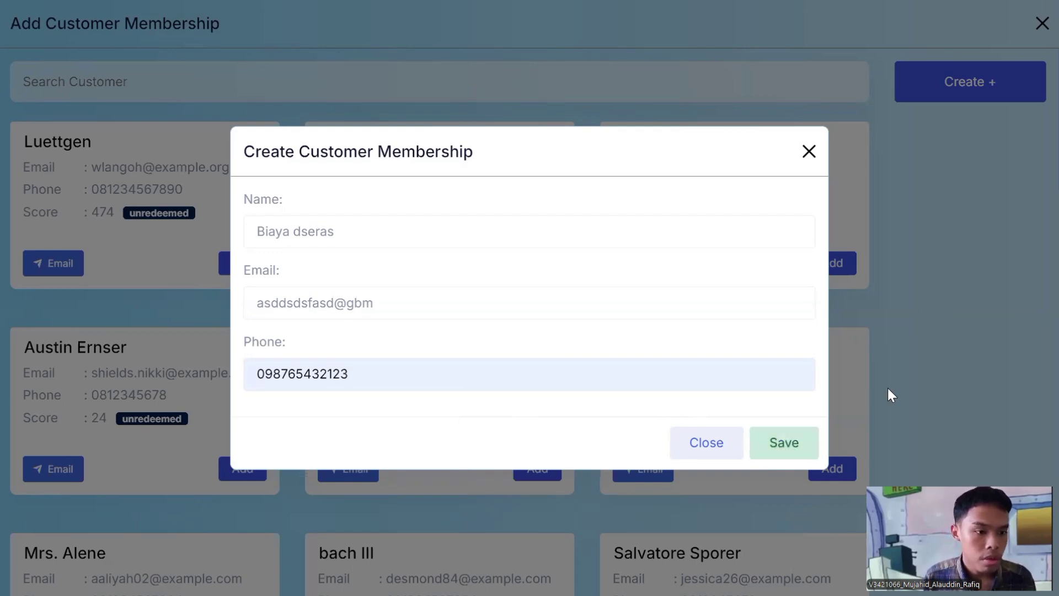
Step: Cancel the new member and browse the member cards to the one with score 100
left_click(706, 442)
scroll(856, 416, "down", 6)
scroll(858, 422, "down", 5)
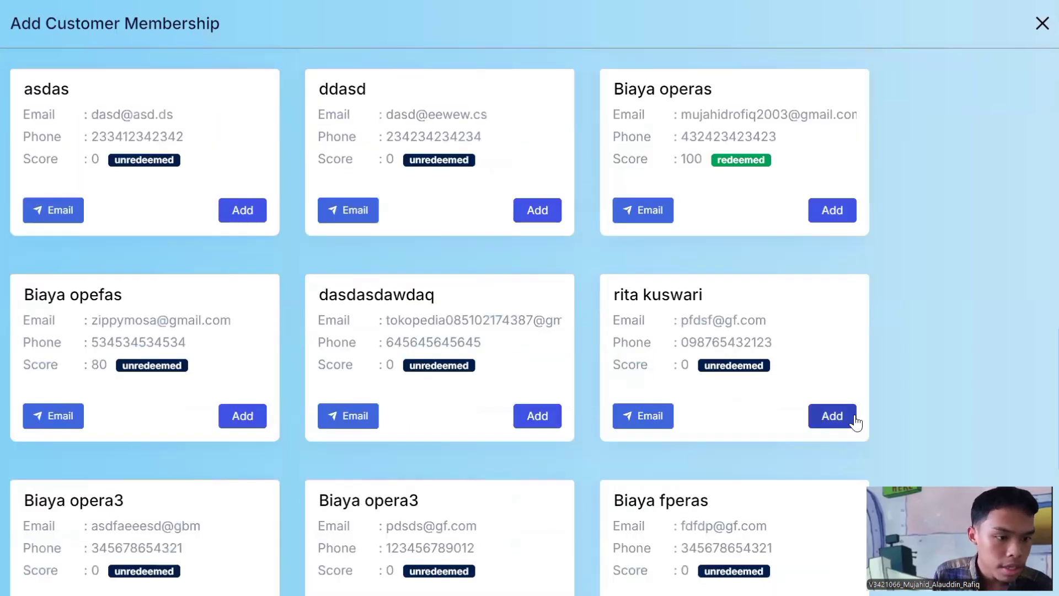
scroll(724, 387, "down", 2)
scroll(724, 386, "up", 5)
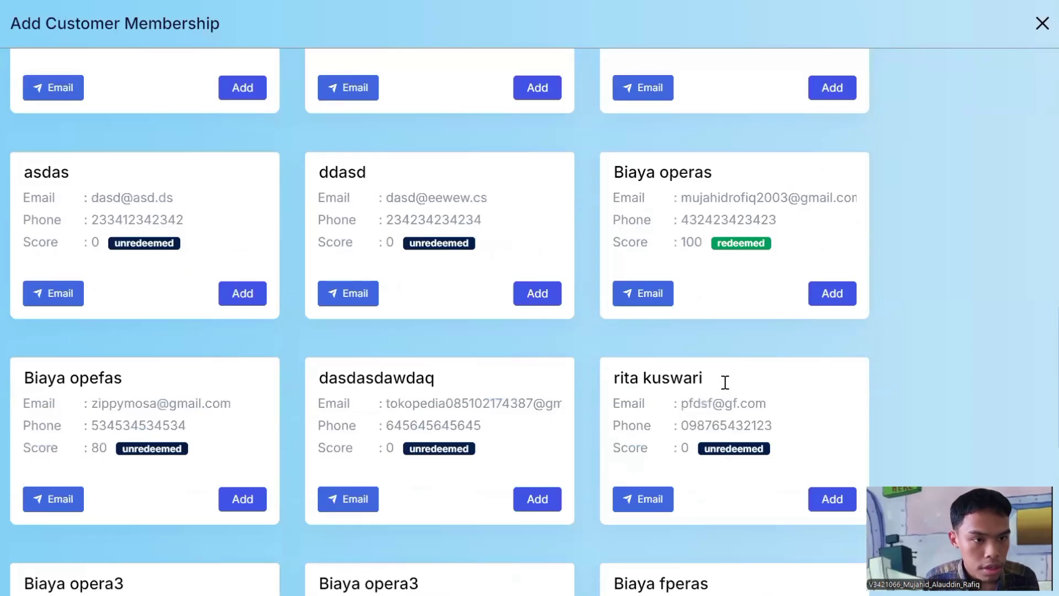
left_click_drag(679, 325, 705, 327)
left_click(704, 354)
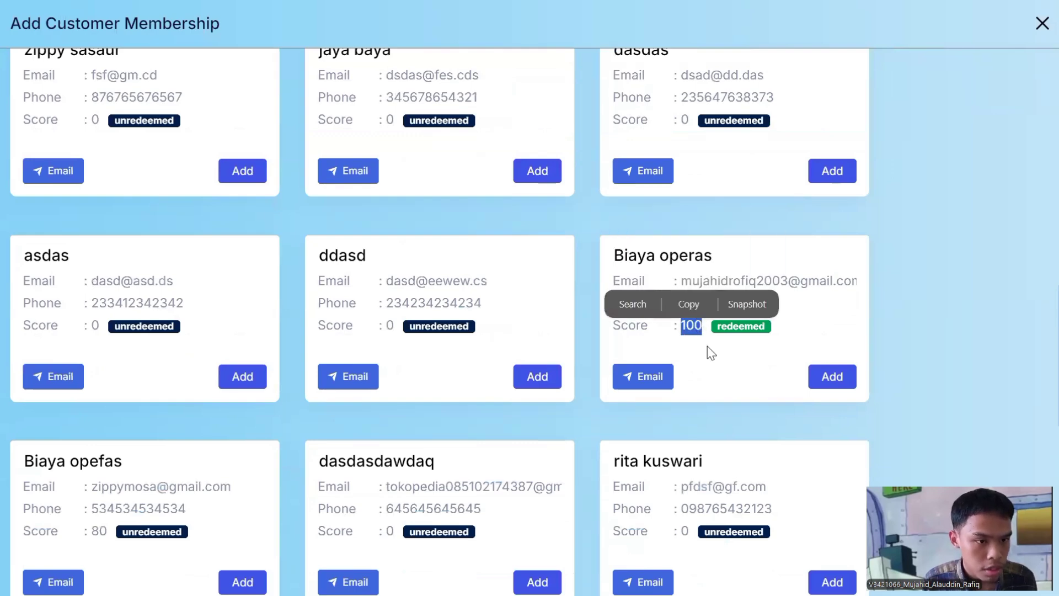
left_click(709, 347)
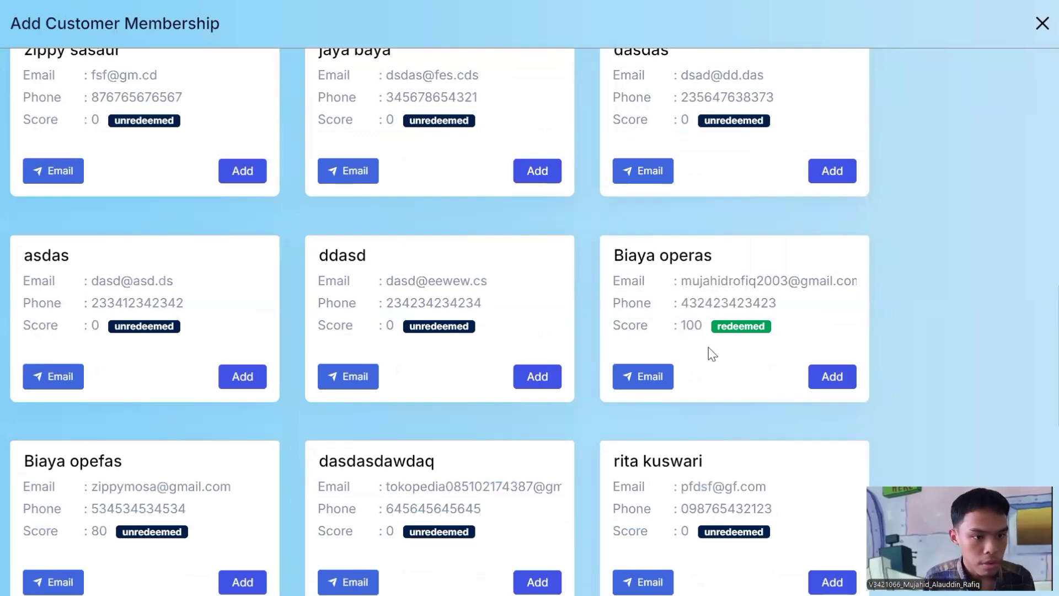
Step: Add the member with score 100 to the sale, applying the Rp 10.000 discount
left_click(831, 384)
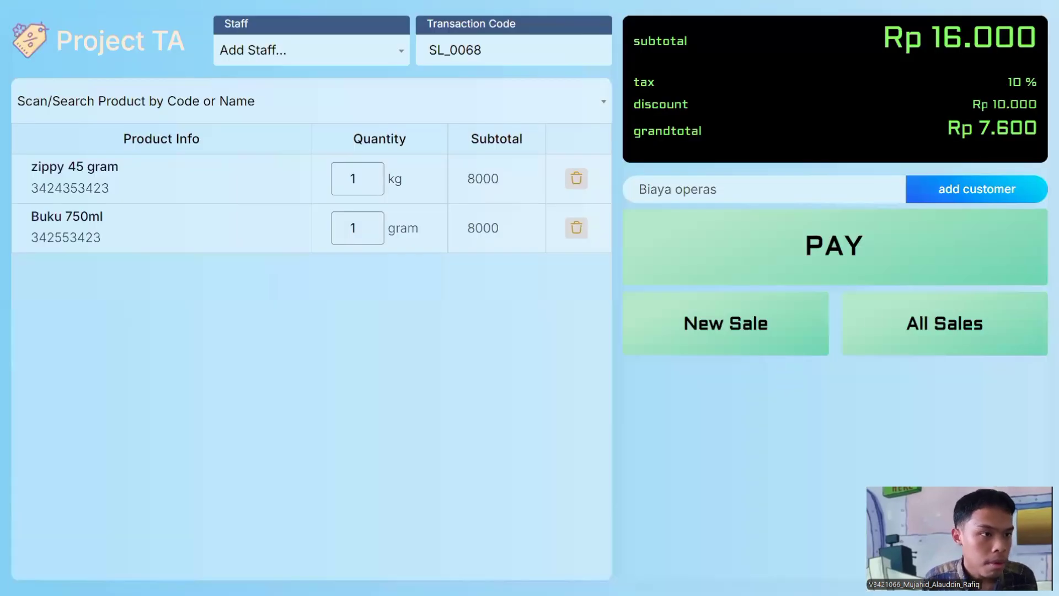
left_click_drag(975, 103, 1039, 108)
left_click(1036, 127)
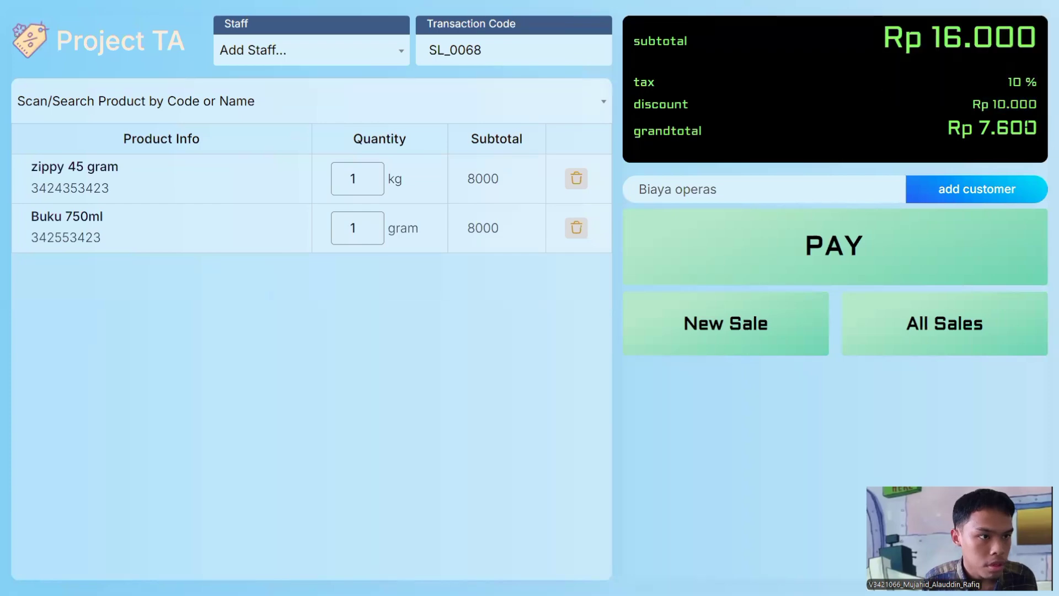
left_click(856, 249)
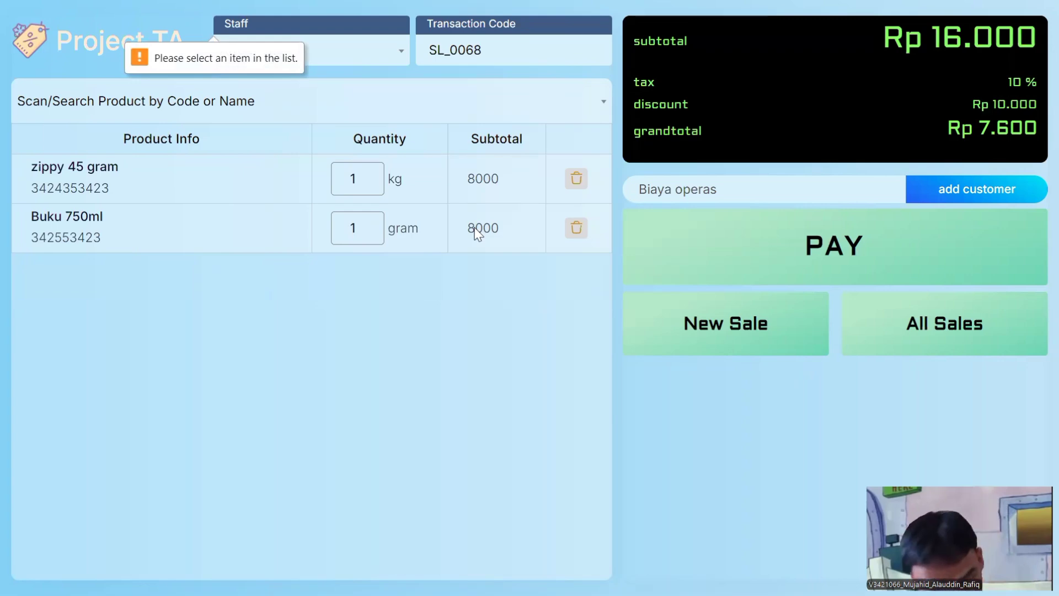
Step: Assign a staff member to the sale and proceed to payment
left_click(304, 44)
left_click(328, 81)
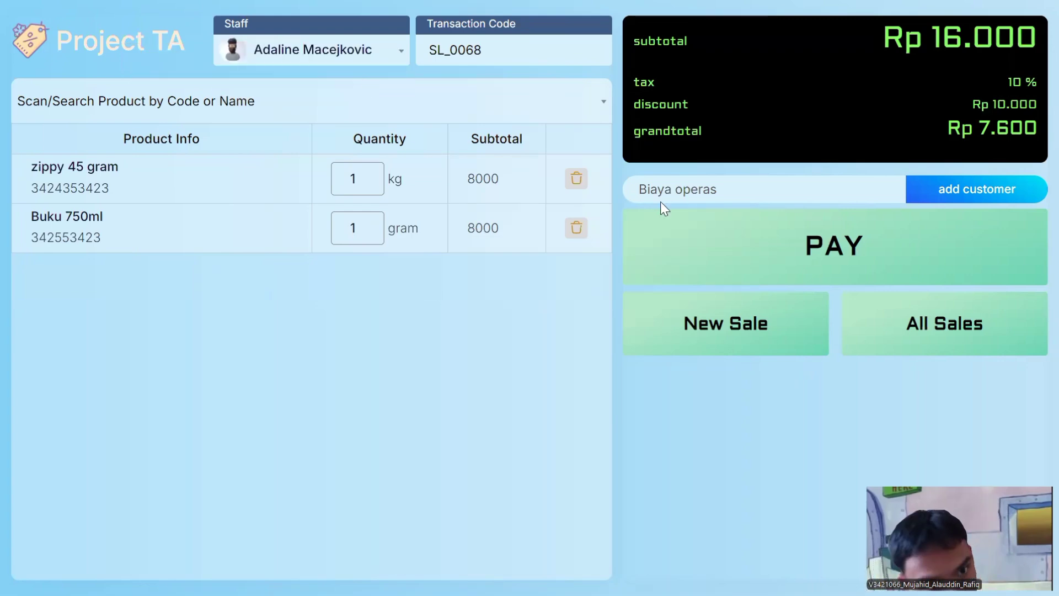
left_click(785, 232)
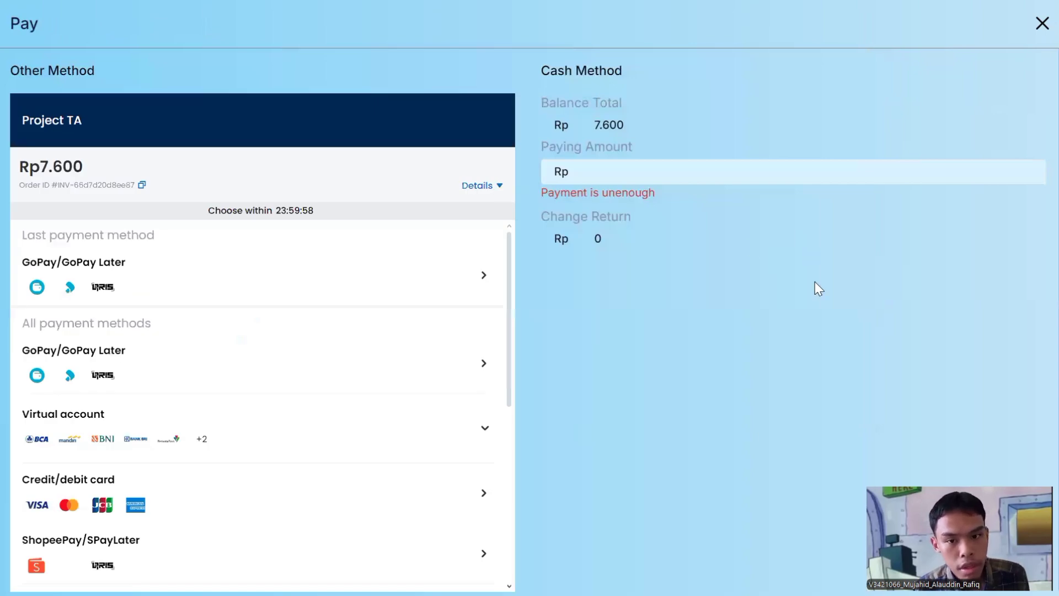
Step: Look over the Pay window's options and open the GoPay QRIS payment option
scroll(361, 372, "down", 2)
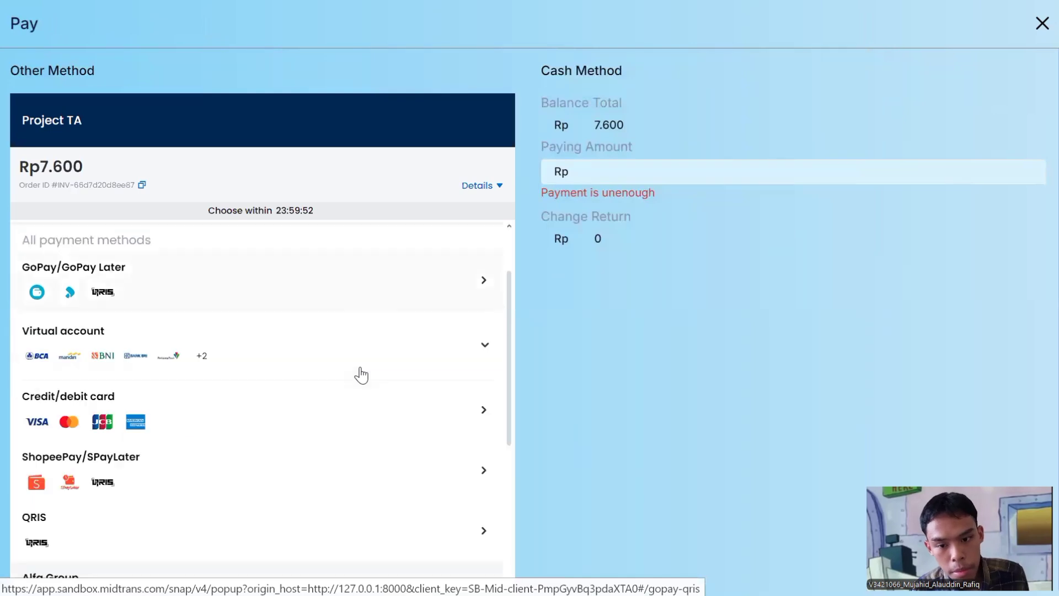
scroll(360, 371, "down", 2)
scroll(327, 449, "up", 4)
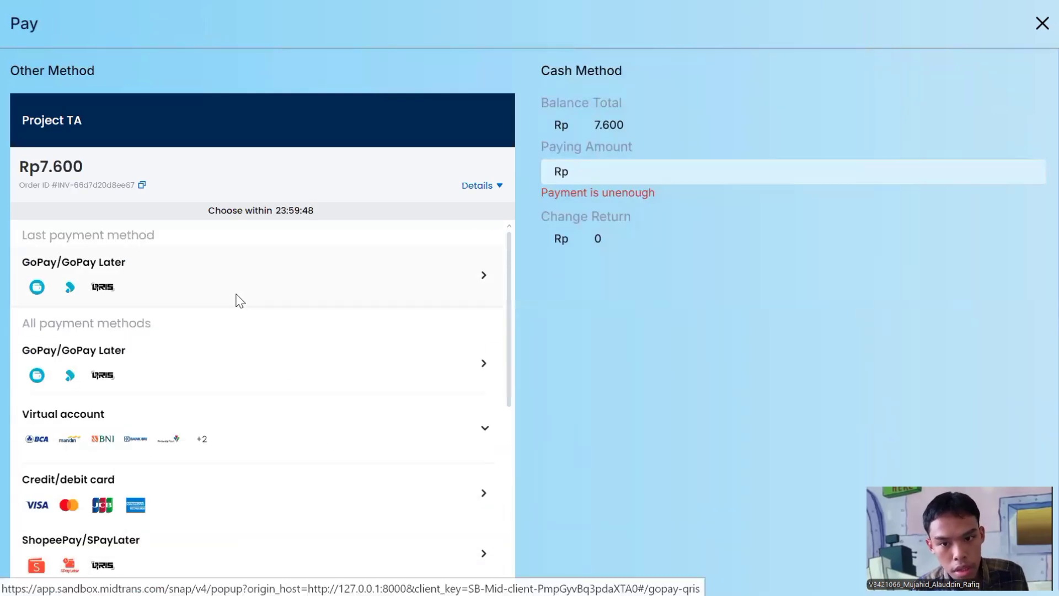
left_click(239, 301)
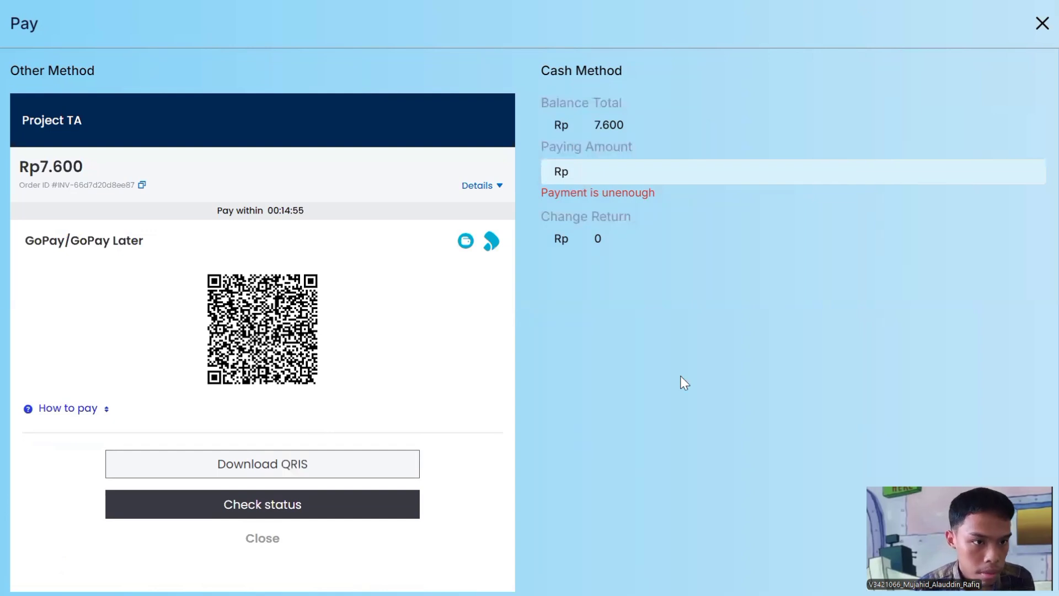
Step: Pay 8000 in cash against the Rp 7.600 total, getting Rp 400 change
left_click(768, 177)
type("8000")
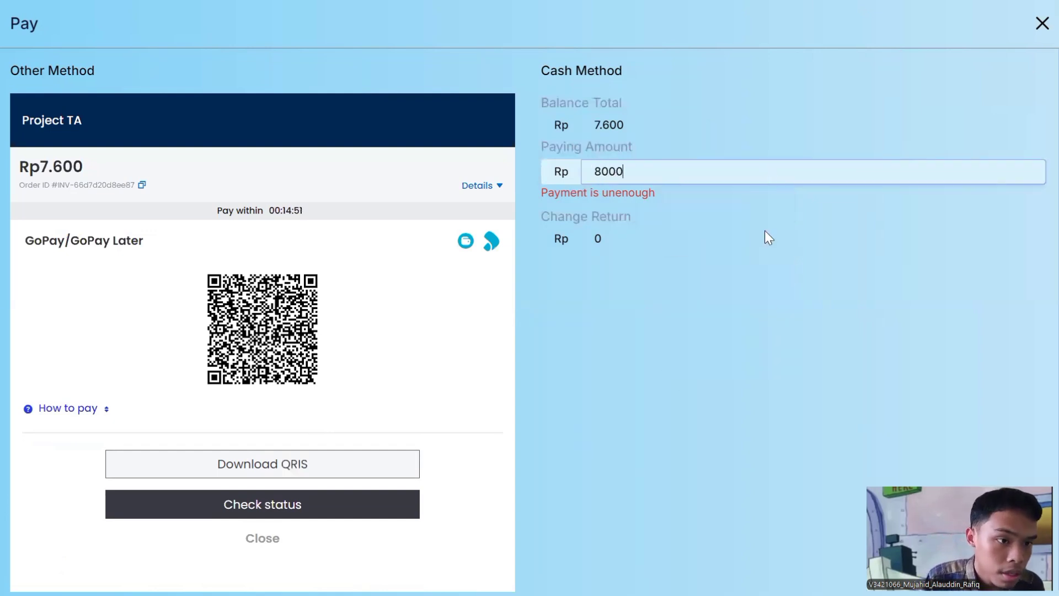
left_click(771, 308)
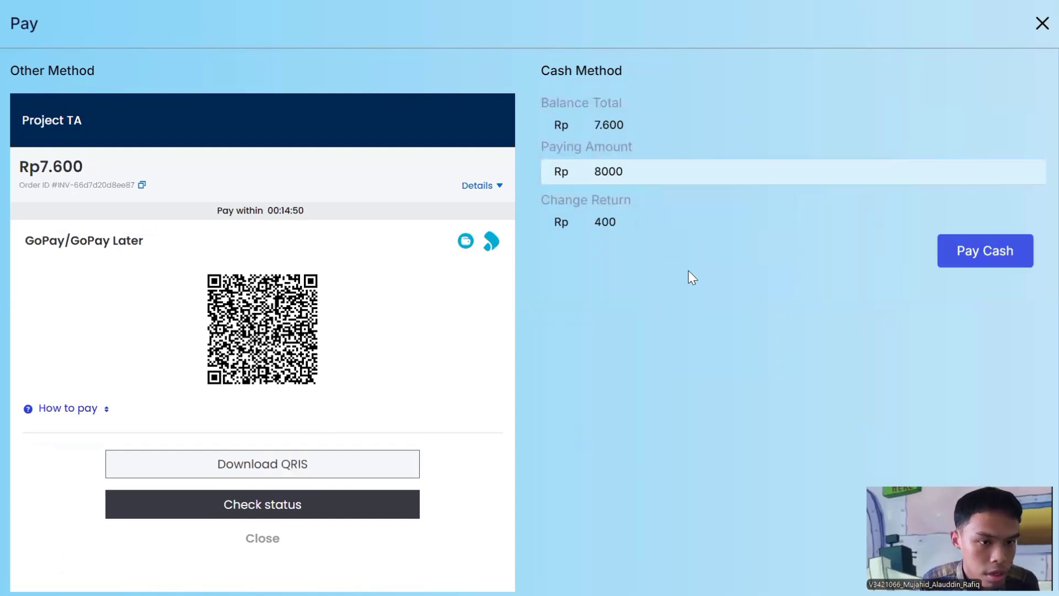
left_click_drag(620, 226, 580, 223)
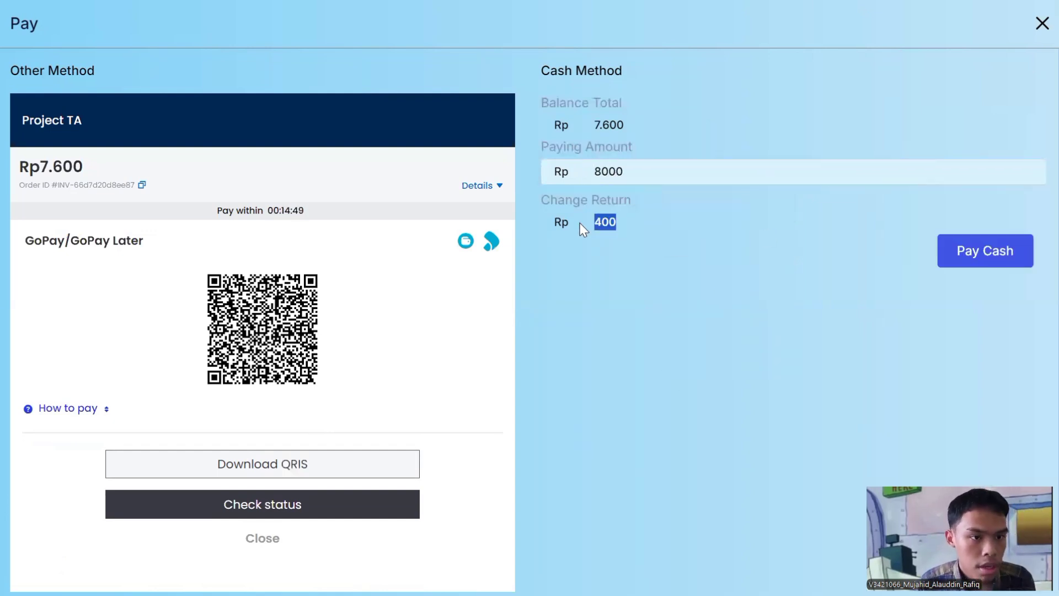
left_click(634, 307)
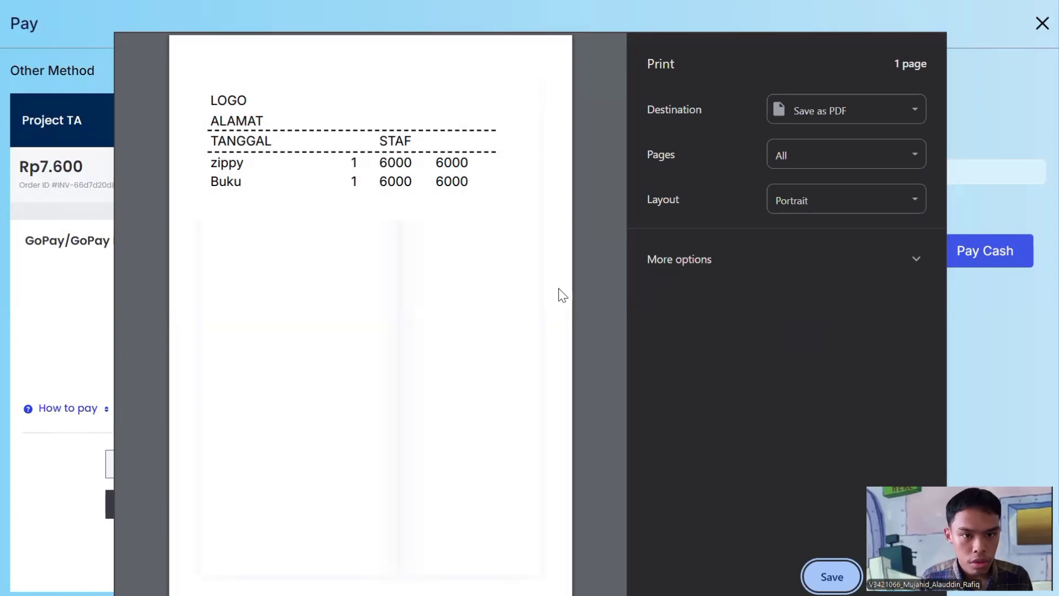
left_click(442, 236)
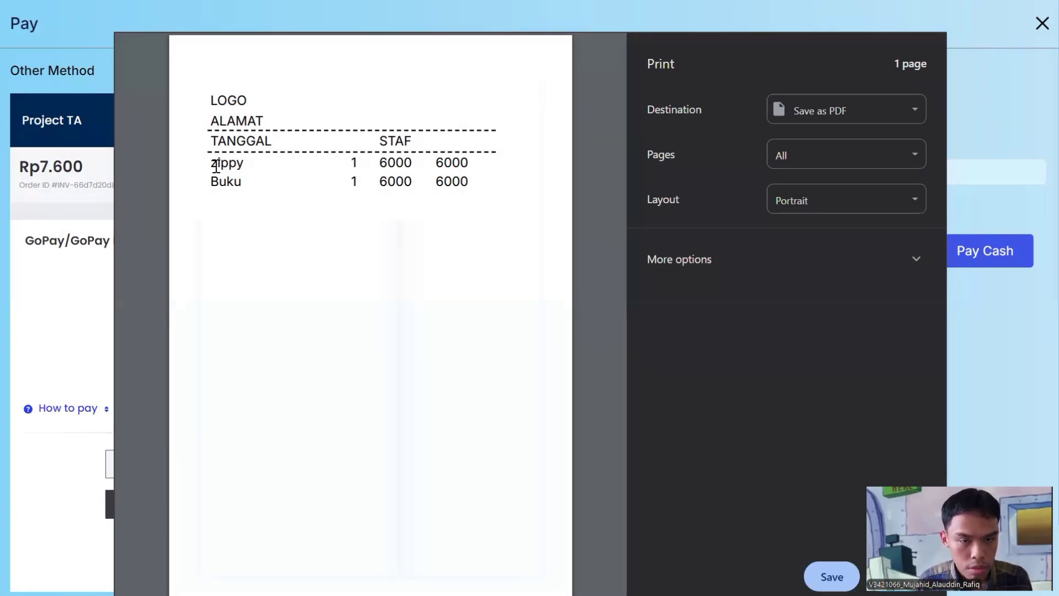
left_click_drag(216, 165, 477, 210)
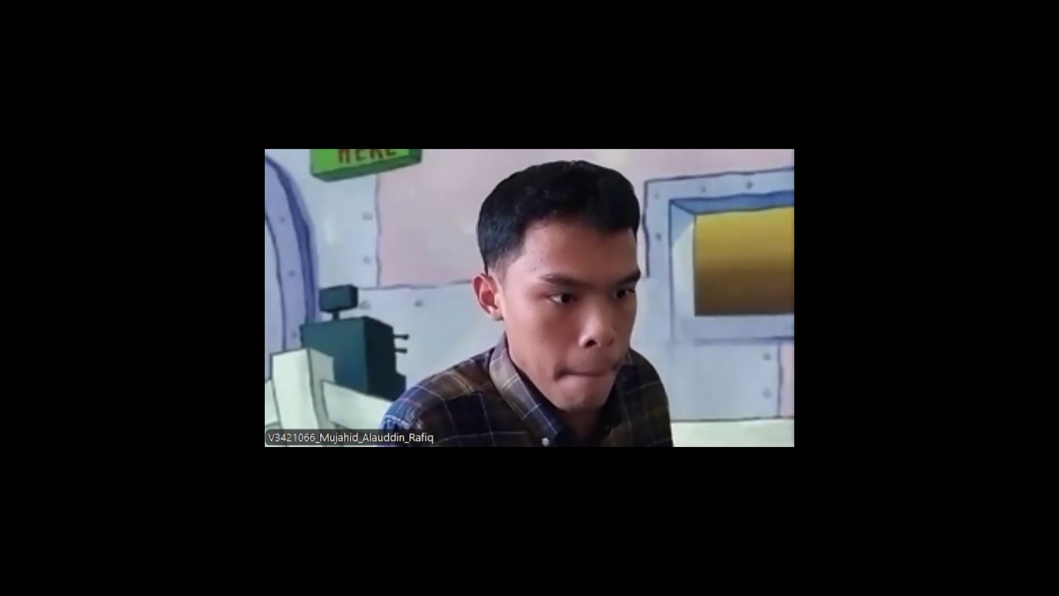